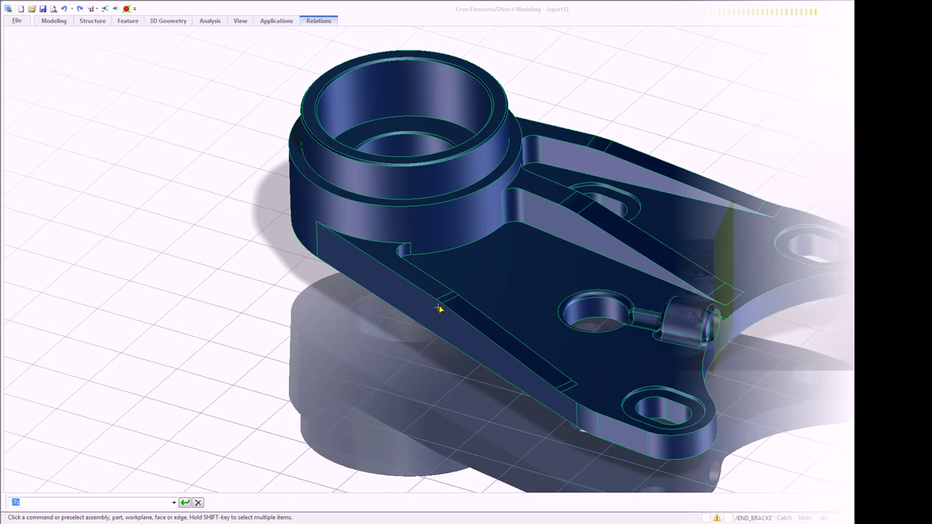
# Copy the whole bracket and place the copy about 134 away from the original
pyautogui.click(521, 264)
pyautogui.click(521, 265)
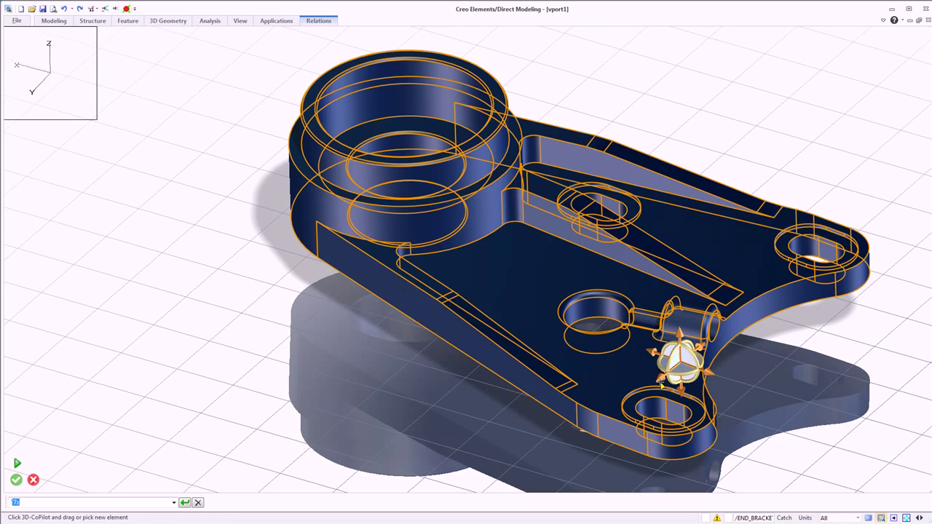
pyautogui.moveTo(661, 383); pyautogui.dragTo(449, 360)
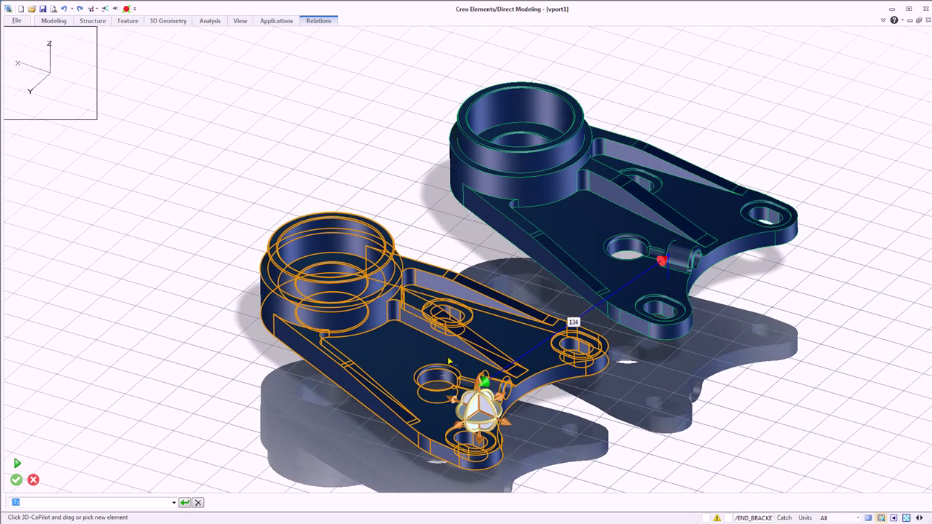
pyautogui.click(438, 231)
# Stretch the top face of the copied bracket's near outer rib upward by 12
pyautogui.scroll(5, 314, 345)
pyautogui.click(347, 357)
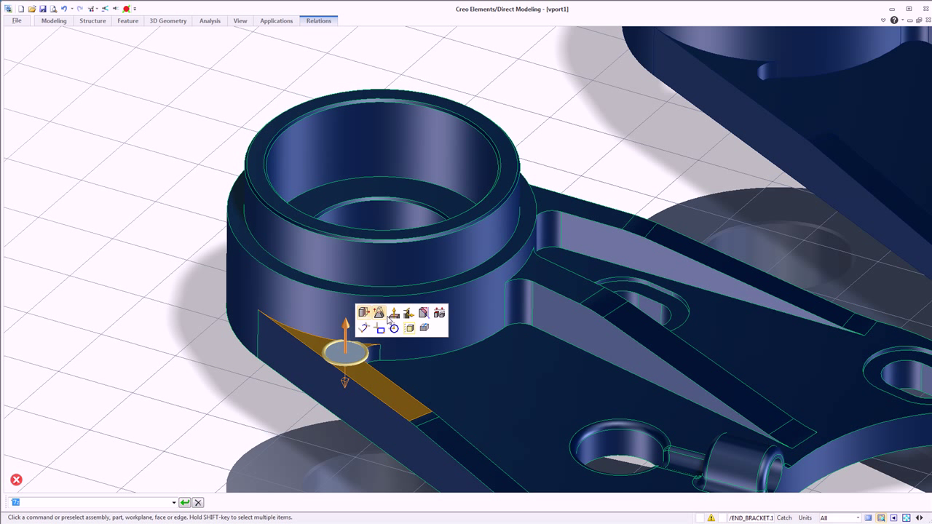
pyautogui.click(390, 316)
pyautogui.moveTo(348, 332); pyautogui.dragTo(347, 295)
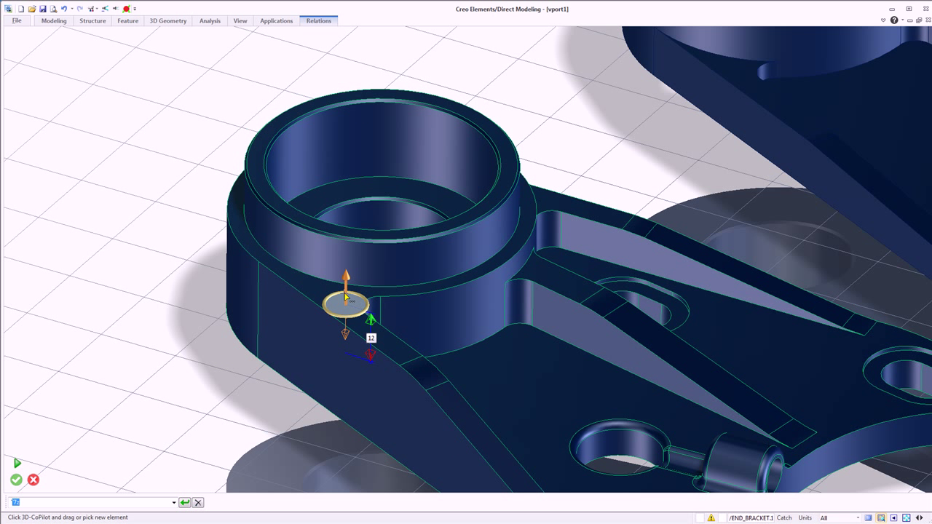
# Stretch the top face of the copied bracket's far outer rib upward by 7
pyautogui.click(567, 208)
pyautogui.click(602, 170)
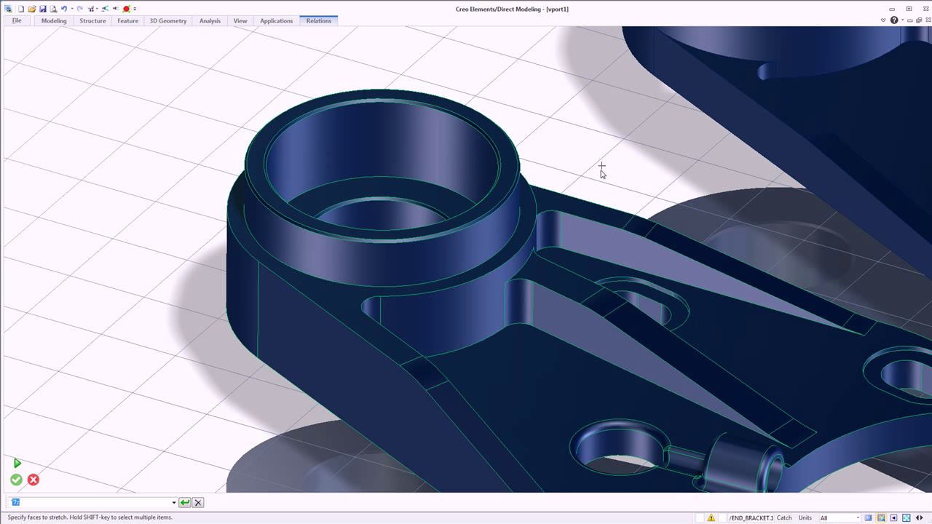
pyautogui.moveTo(527, 194); pyautogui.dragTo(523, 198)
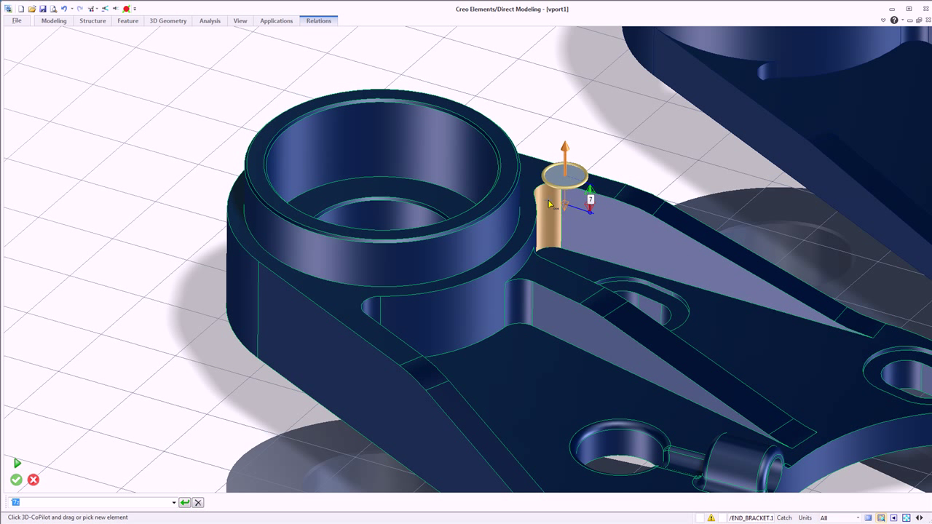
pyautogui.middleClick(549, 204)
# Blend the copied bracket's outer top edge chain with a radius of 1
pyautogui.click(353, 332)
pyautogui.click(349, 303)
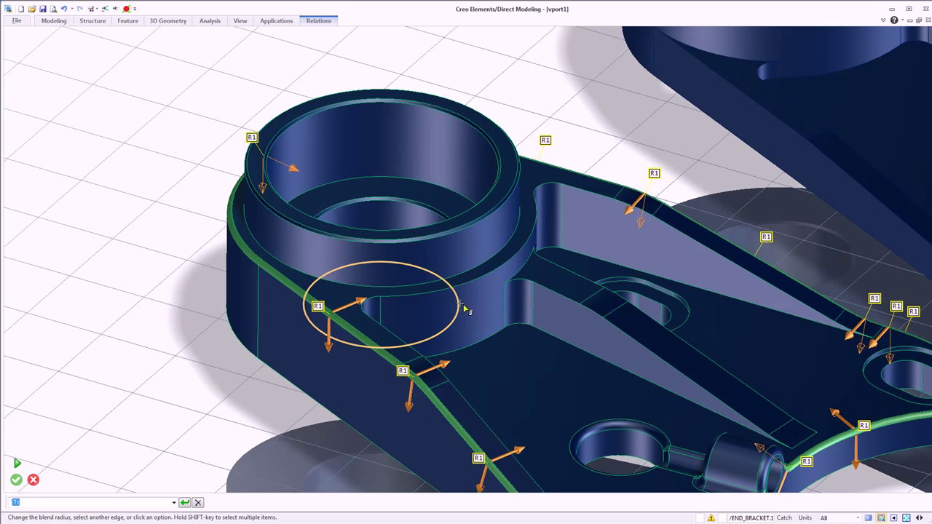
pyautogui.scroll(-1, 699, 425)
pyautogui.moveTo(700, 425); pyautogui.dragTo(690, 276, button='middle')
pyautogui.middleClick(624, 358)
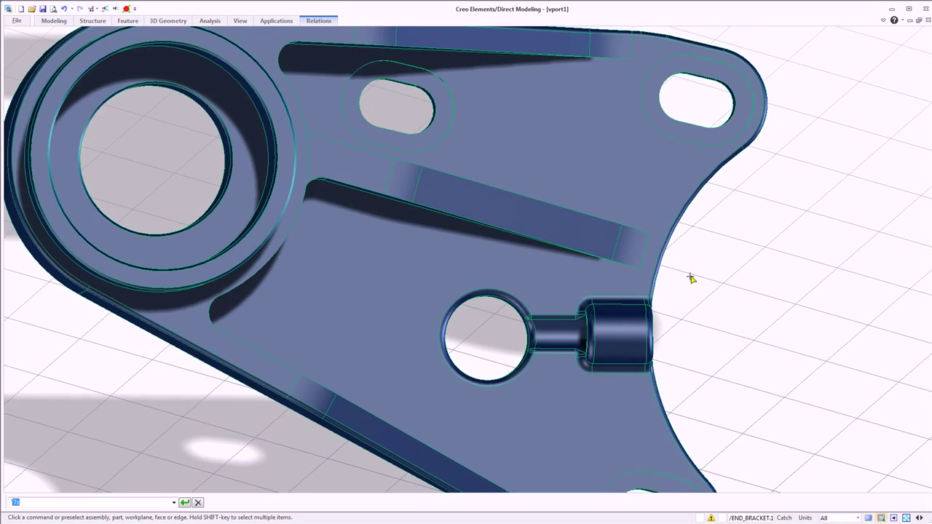
# Remove the round hole with its attached cylindrical boss, and move the recessed slot across the middle rib into the cleared area
pyautogui.click(420, 410)
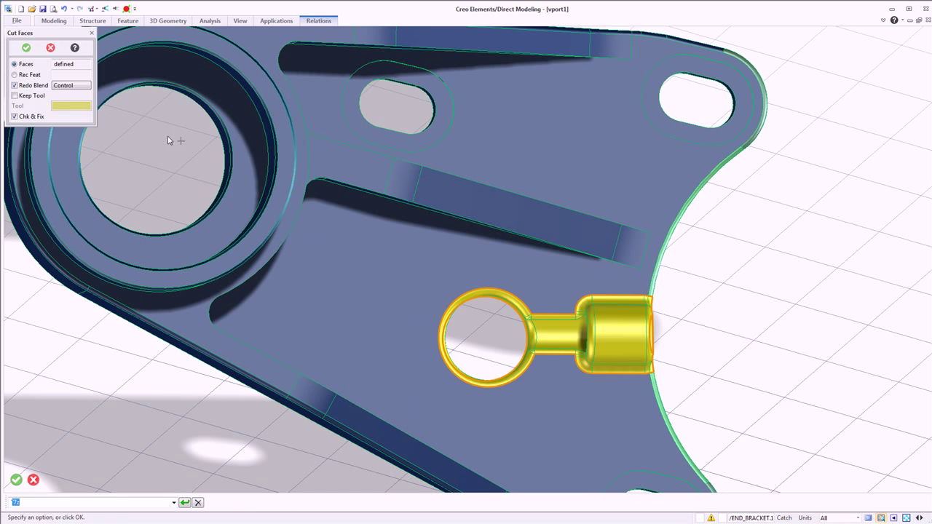
pyautogui.moveTo(372, 340)
pyautogui.mouseDown(button='middle')
pyautogui.moveTo(395, 284)
pyautogui.moveTo(503, 248)
pyautogui.moveTo(499, 201)
pyautogui.moveTo(516, 179)
pyautogui.mouseUp(button='middle')
pyautogui.scroll(2, 500, 201)
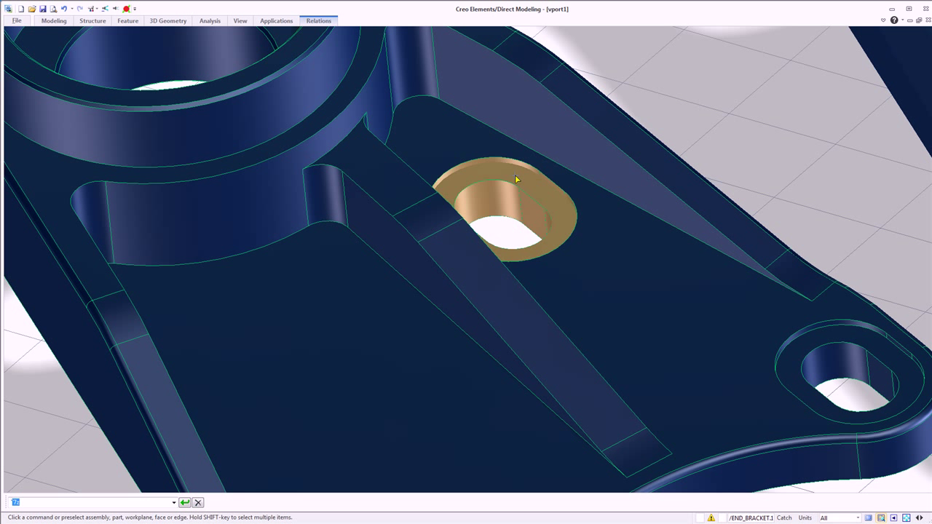
pyautogui.click(515, 175)
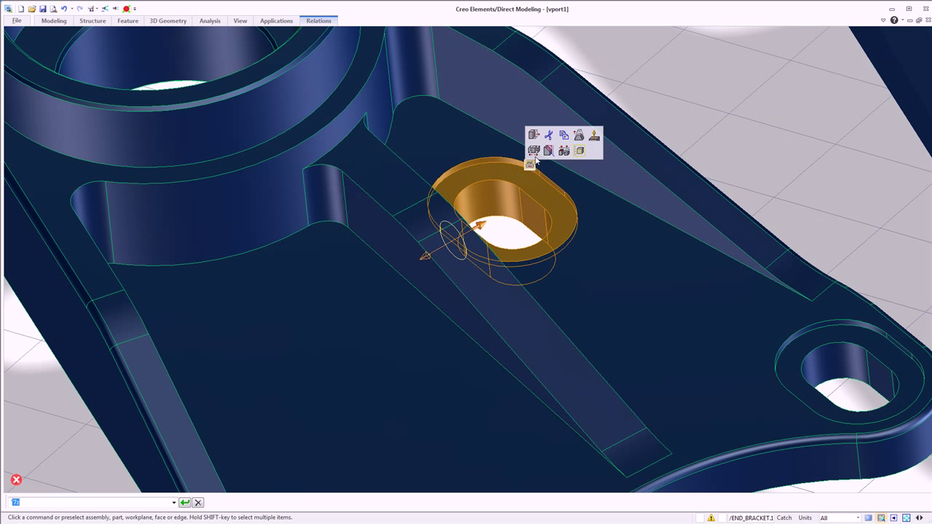
pyautogui.click(373, 203)
pyautogui.moveTo(373, 203); pyautogui.dragTo(251, 432)
pyautogui.scroll(-4, 266, 404)
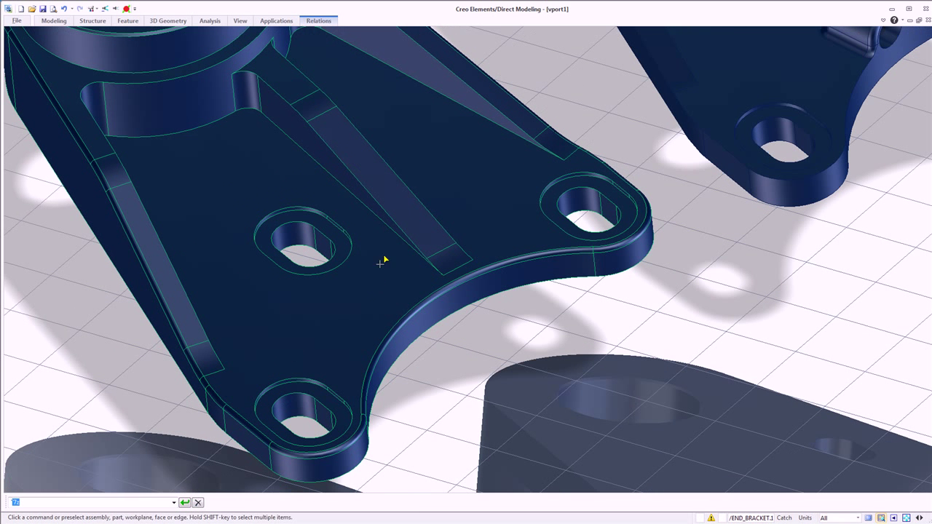
# Blend the top edges of the bracket's middle rib with a radius of 1
pyautogui.click(386, 209)
pyautogui.click(402, 167)
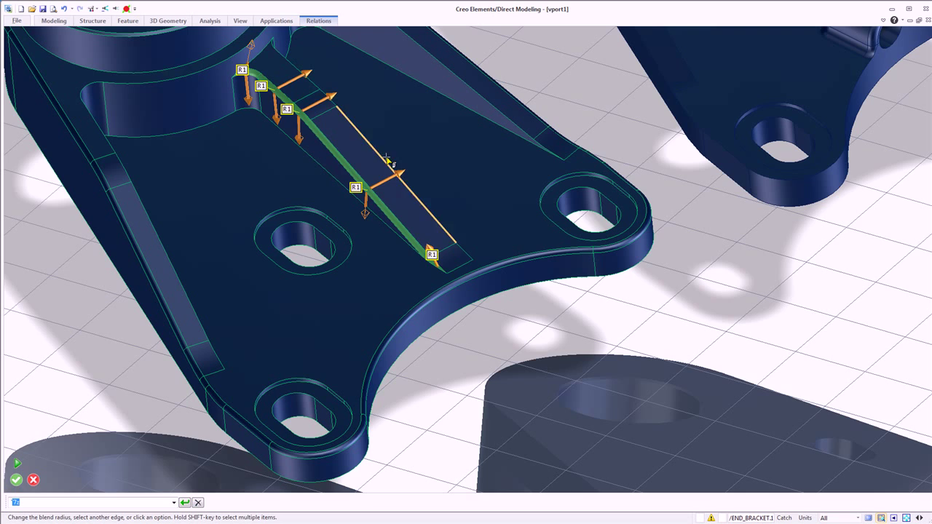
pyautogui.scroll(-4, 395, 201)
pyautogui.moveTo(391, 240); pyautogui.dragTo(376, 256, button='middle')
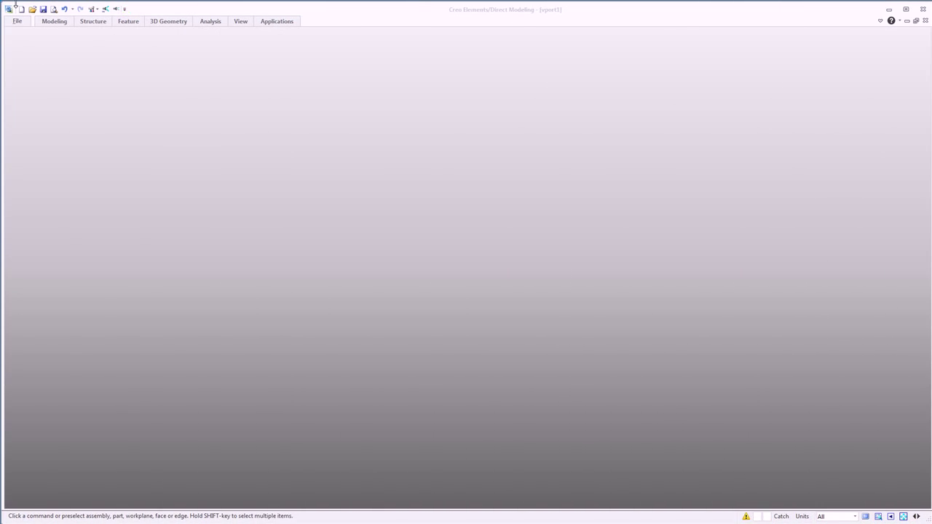
# Load the IGES file sheetmetal_frame-G.igs from the DATA folder
pyautogui.click(31, 9)
pyautogui.click(148, 244)
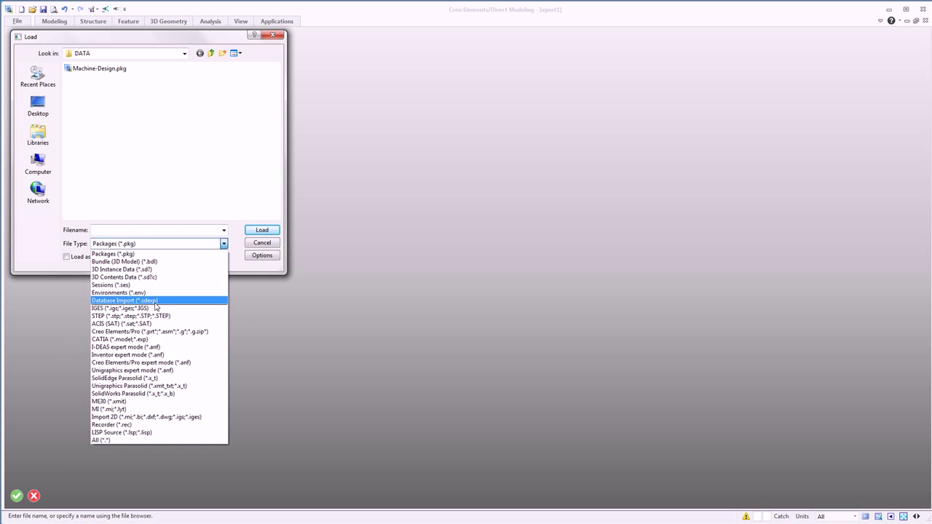
pyautogui.click(157, 309)
pyautogui.click(124, 69)
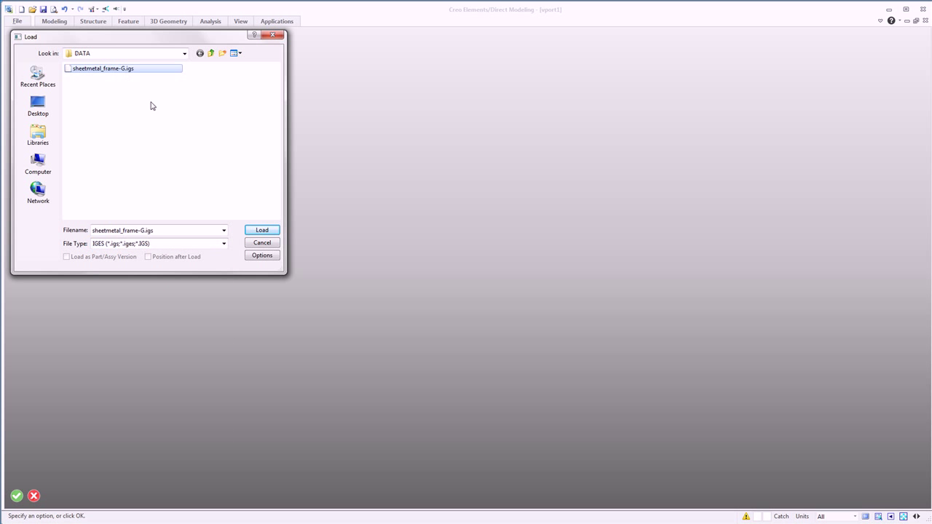
pyautogui.click(263, 231)
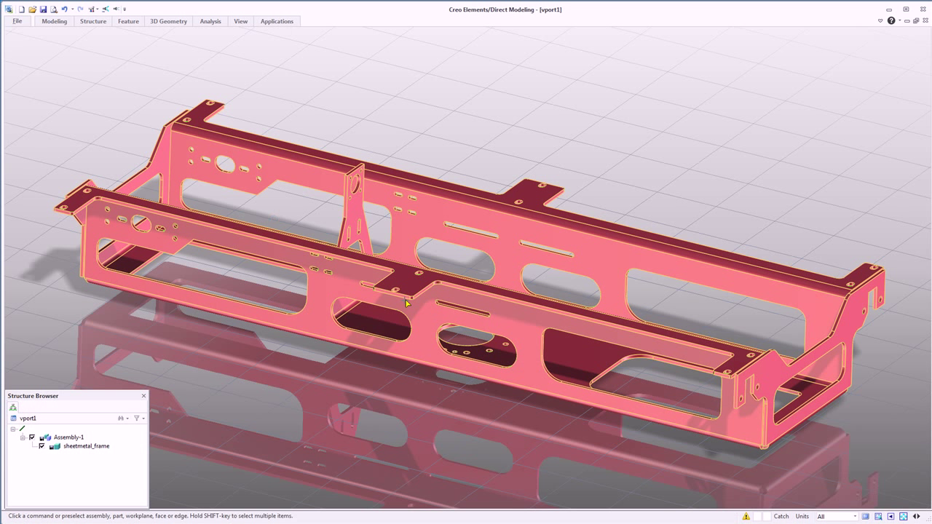
# Copy the sheet metal frame and place the copy in front of the original
pyautogui.click(408, 294)
pyautogui.click(430, 273)
pyautogui.scroll(-3, 510, 266)
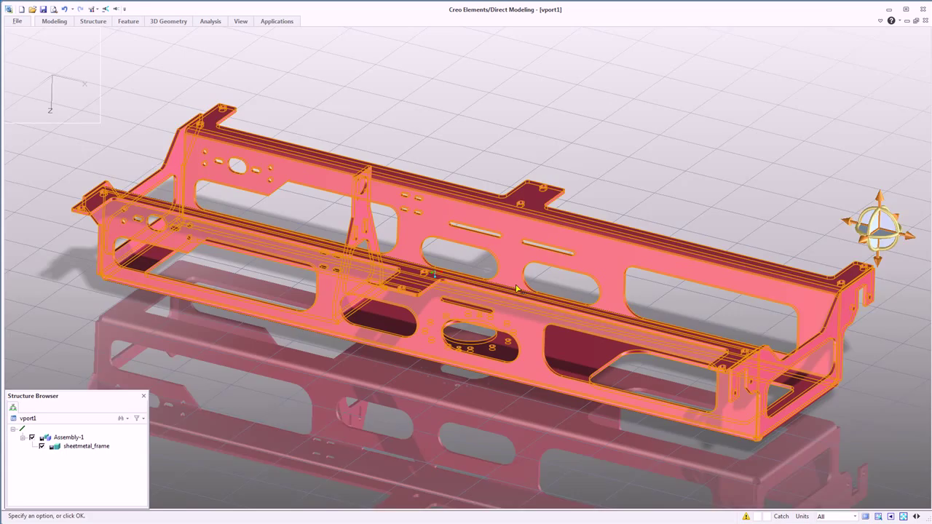
pyautogui.moveTo(789, 210); pyautogui.dragTo(658, 306)
# Sketch a rectangle about 310 wide on the copied frame's front face, spanning the frame's full height around its middle section
pyautogui.click(369, 370)
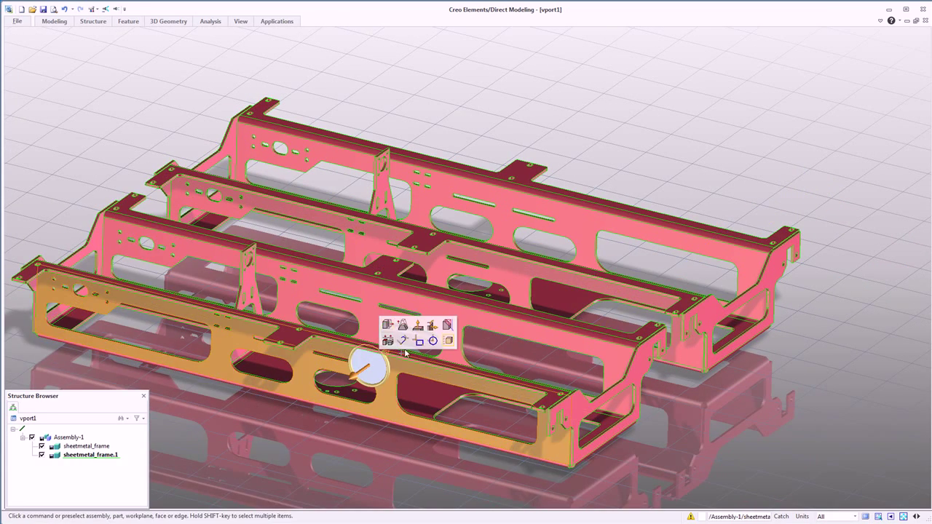
pyautogui.click(410, 337)
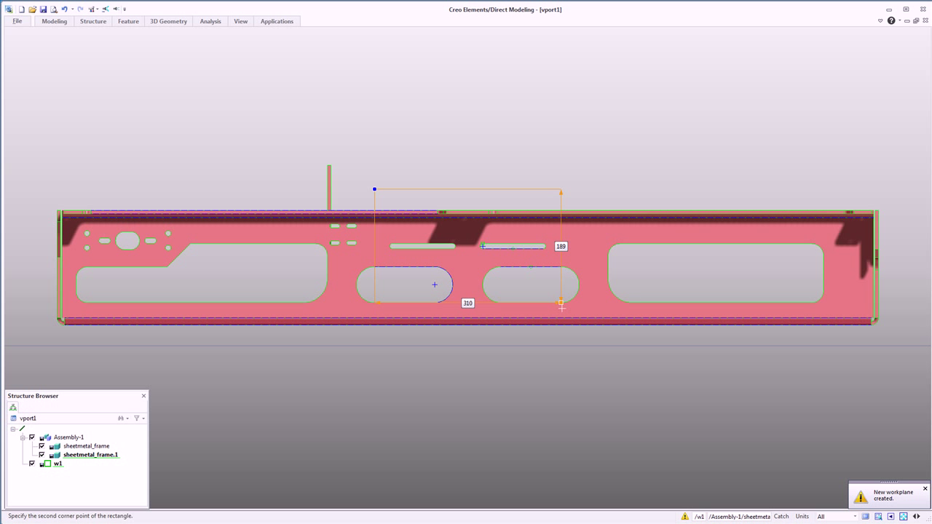
pyautogui.click(562, 345)
pyautogui.press('Escape')
# Cut the rectangle through the copied frame to remove its middle section, and move the separated end against the remaining half
pyautogui.moveTo(533, 356); pyautogui.dragTo(586, 226, button='middle')
pyautogui.click(607, 219)
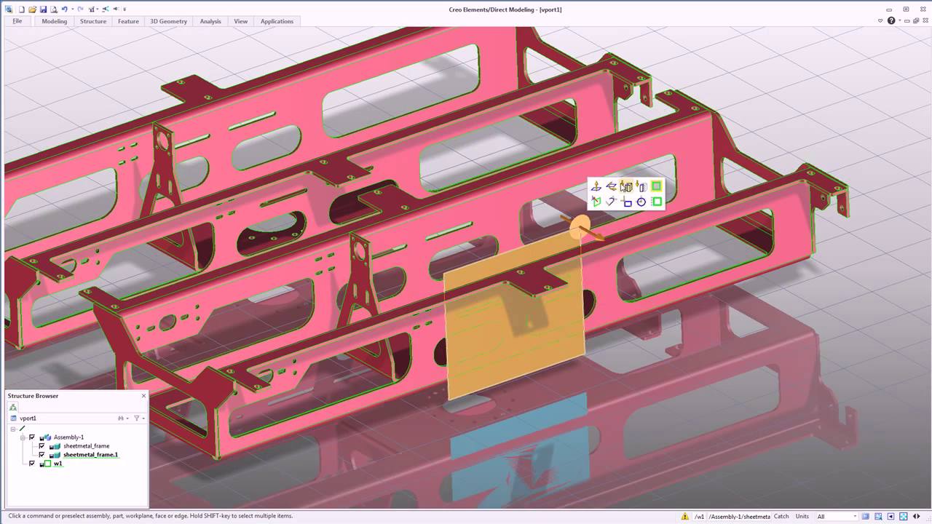
pyautogui.click(625, 187)
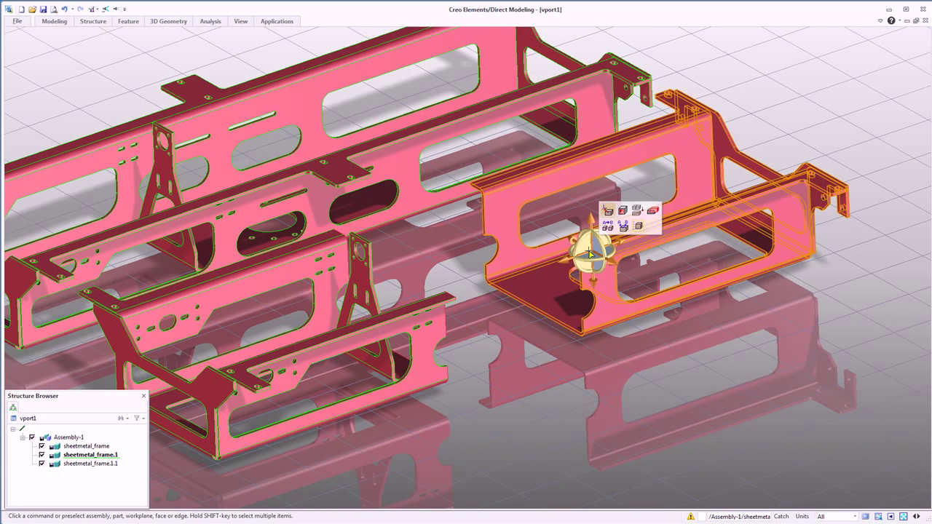
pyautogui.moveTo(568, 260); pyautogui.dragTo(459, 299)
pyautogui.click(516, 313)
# Unite the two halves of the shortened frame into one part
pyautogui.scroll(5, 542, 290)
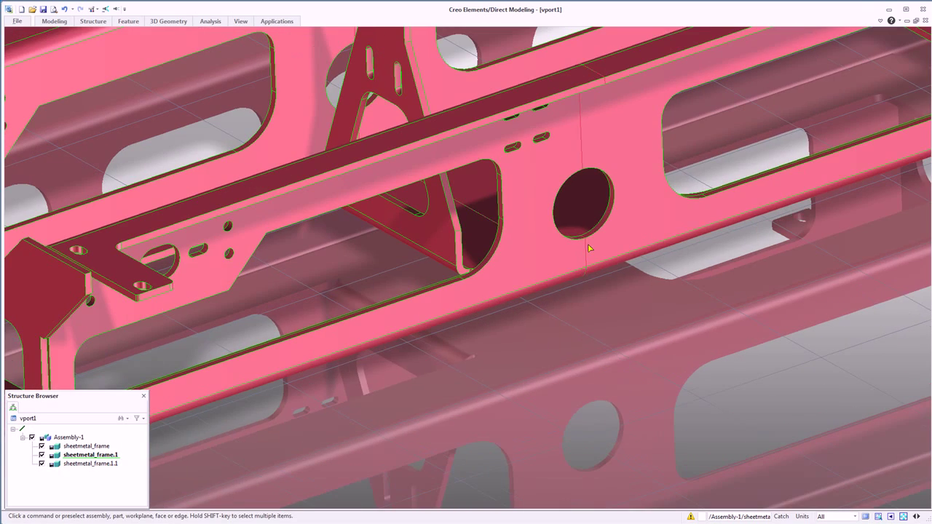
pyautogui.click(588, 244)
pyautogui.click(625, 211)
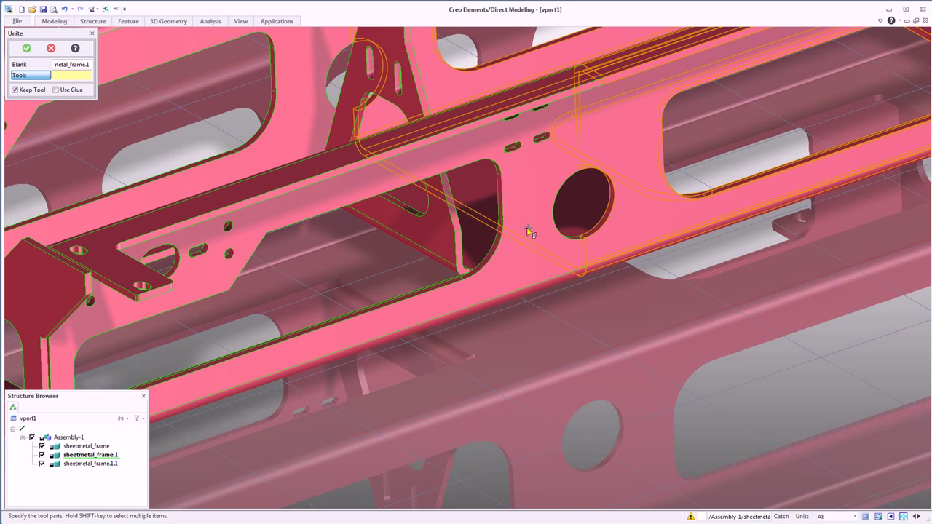
pyautogui.click(295, 124)
pyautogui.click(26, 48)
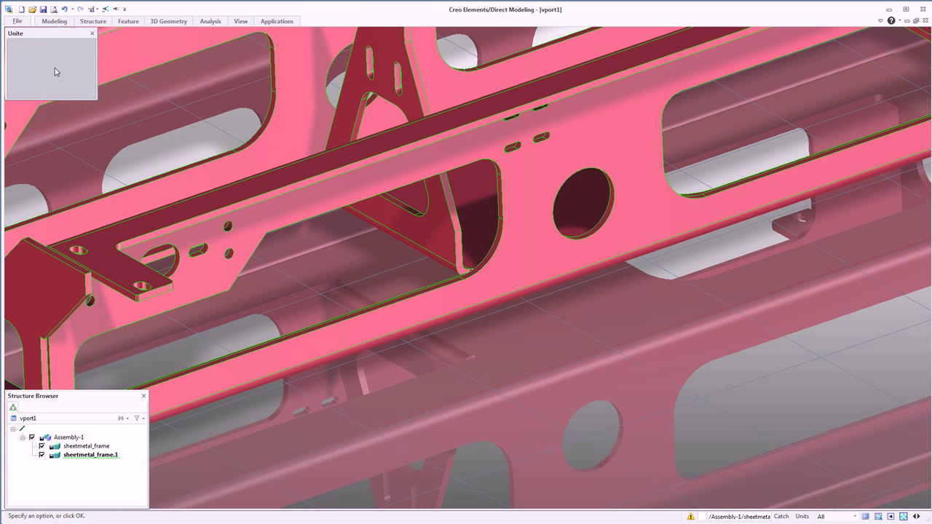
# Change the radius of the round hole at the joint in the shortened frame's front wall
pyautogui.scroll(5, 592, 244)
pyautogui.scroll(3, 593, 243)
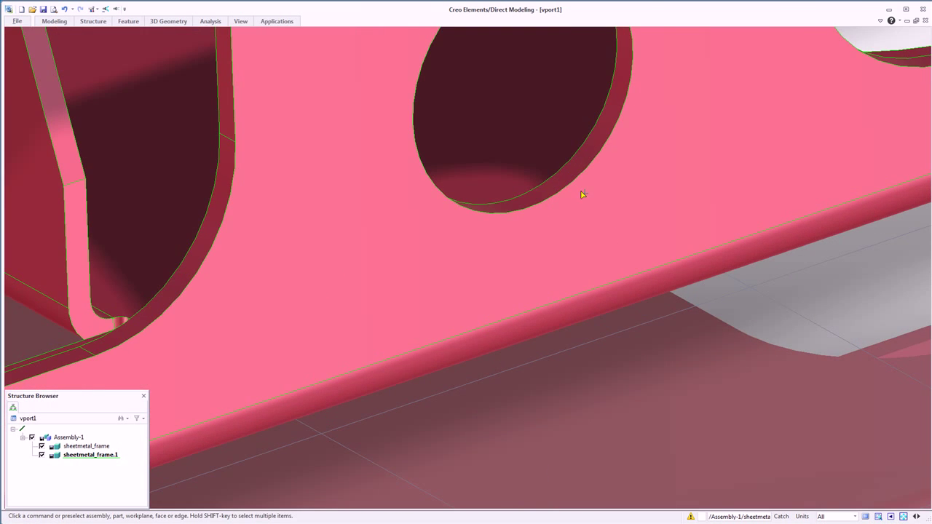
pyautogui.click(567, 180)
pyautogui.click(587, 138)
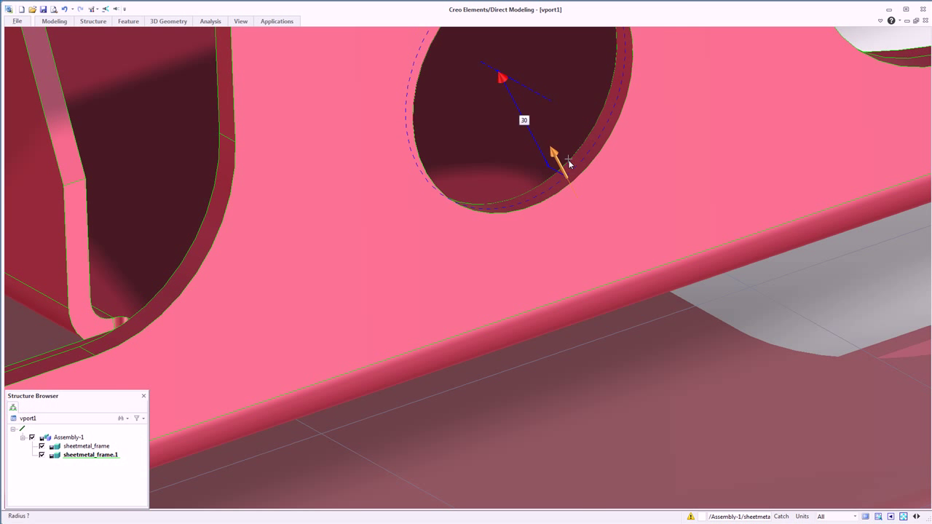
pyautogui.moveTo(567, 174); pyautogui.dragTo(599, 192)
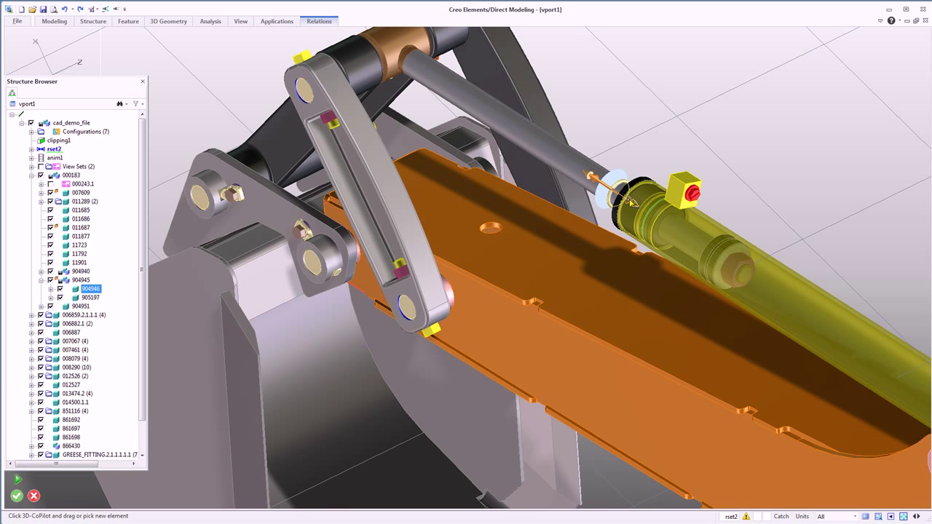
# Reposition cylinder part 904946 along its rod axis, and shift the clipping1 section through the assembly
pyautogui.moveTo(633, 204)
pyautogui.mouseDown()
pyautogui.moveTo(601, 186)
pyautogui.moveTo(735, 269)
pyautogui.moveTo(662, 207)
pyautogui.moveTo(631, 202)
pyautogui.mouseUp()
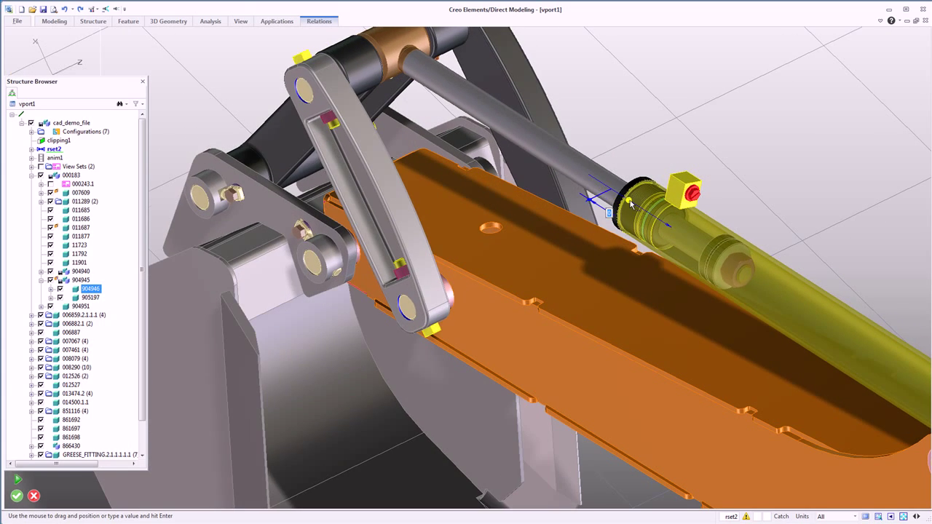
pyautogui.click(57, 141)
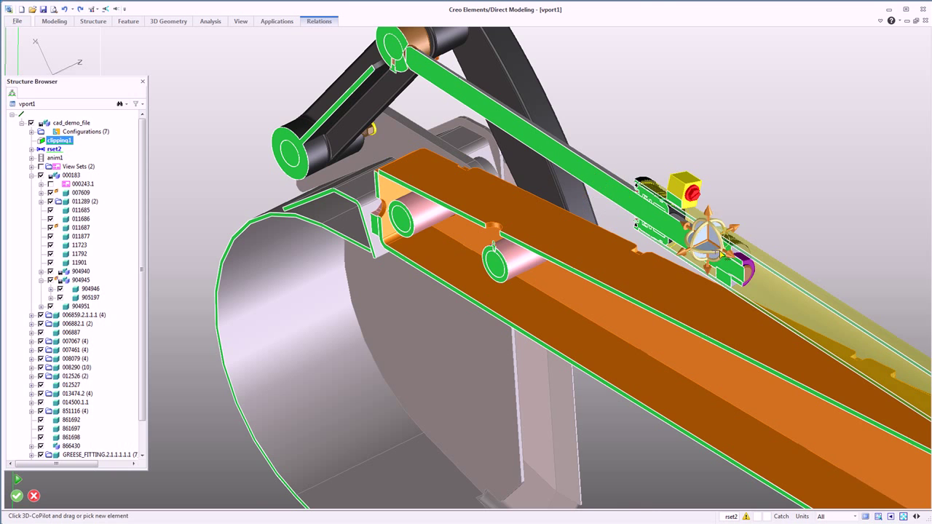
pyautogui.moveTo(706, 241); pyautogui.dragTo(466, 157)
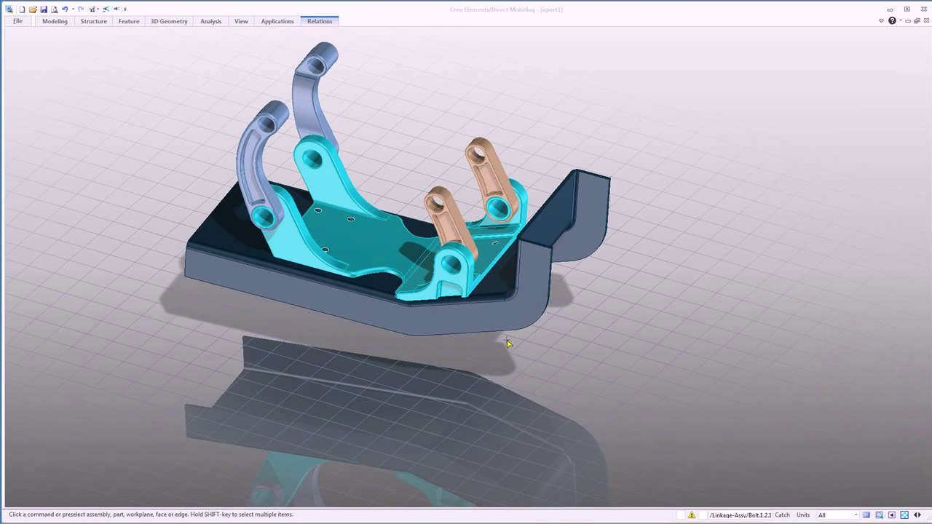
# Place a workplane on the face of the tan link's upper end and sketch a circle at the curved link's upper bore
pyautogui.scroll(10, 507, 344)
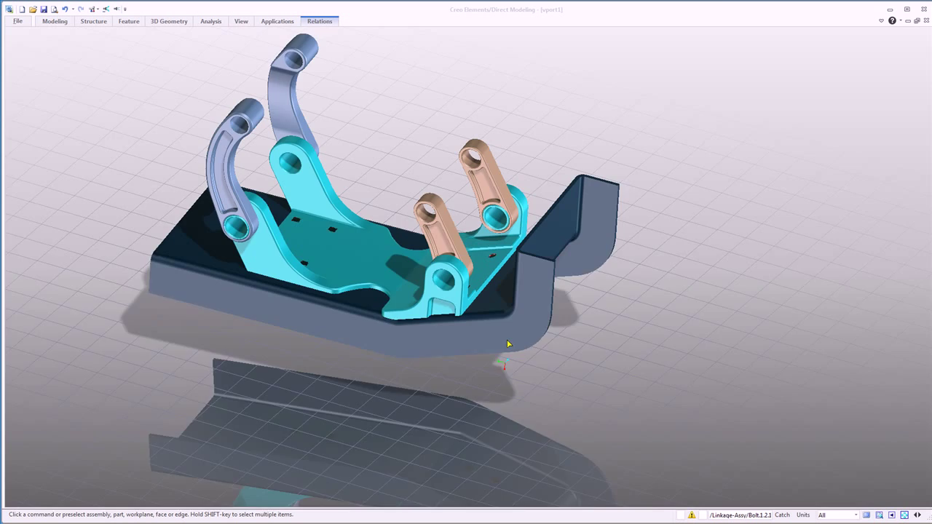
pyautogui.scroll(-3, 546, 266)
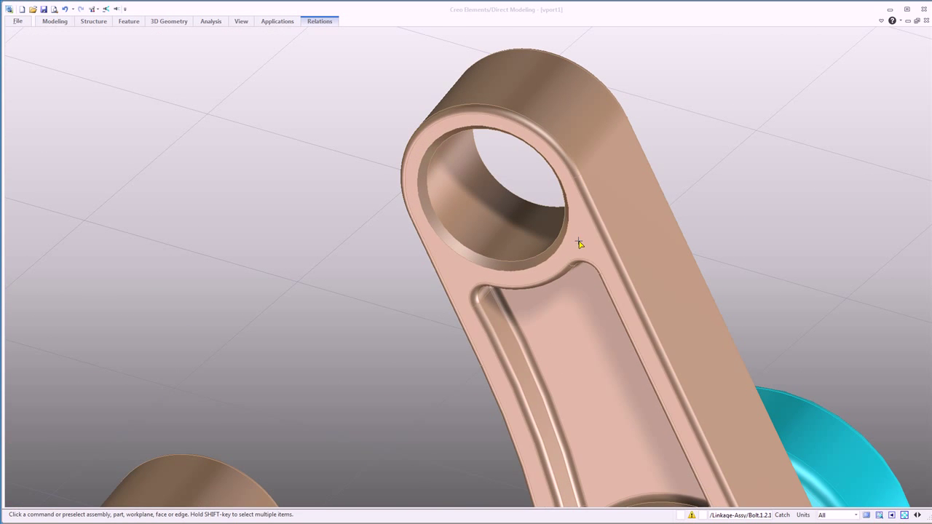
pyautogui.click(577, 241)
pyautogui.click(643, 217)
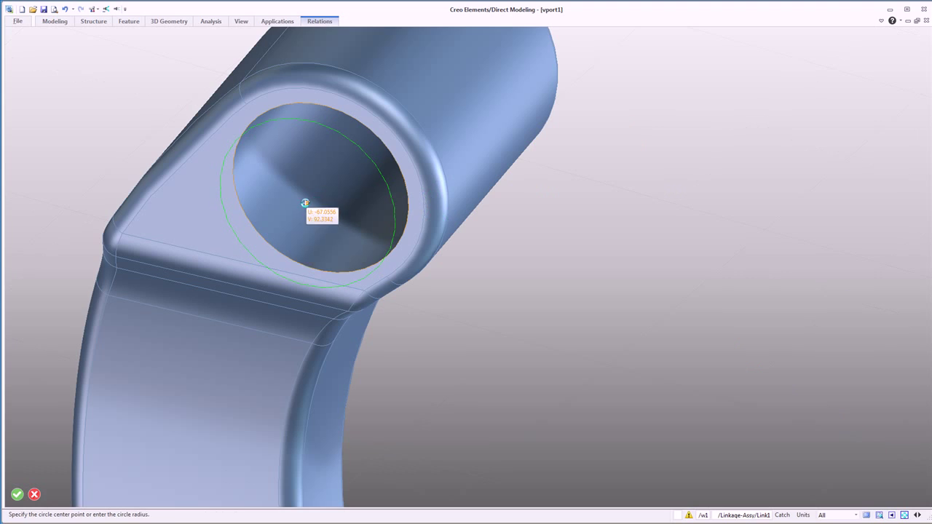
pyautogui.click(308, 203)
# Sketch a rectangle from the curved link's upper bore to the tan link's upper bore to complete the arm outline
pyautogui.click(62, 23)
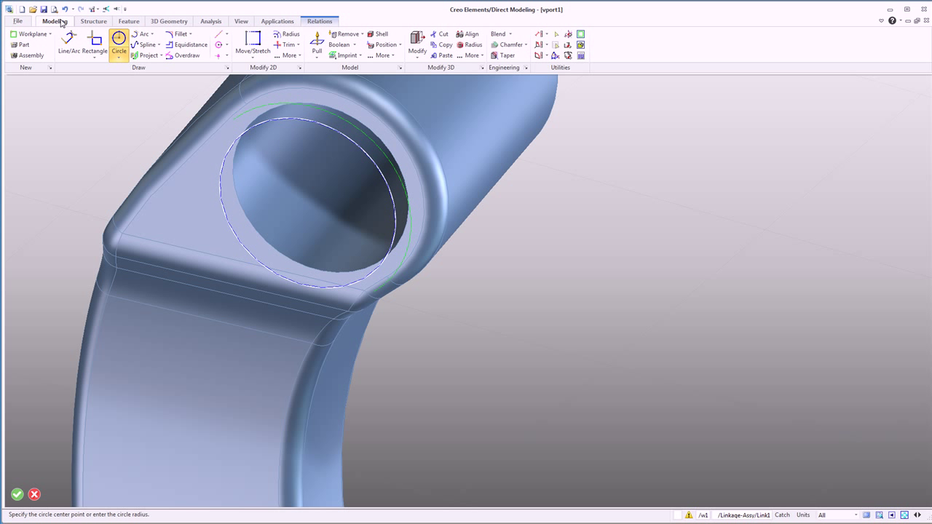
pyautogui.click(97, 56)
pyautogui.click(103, 93)
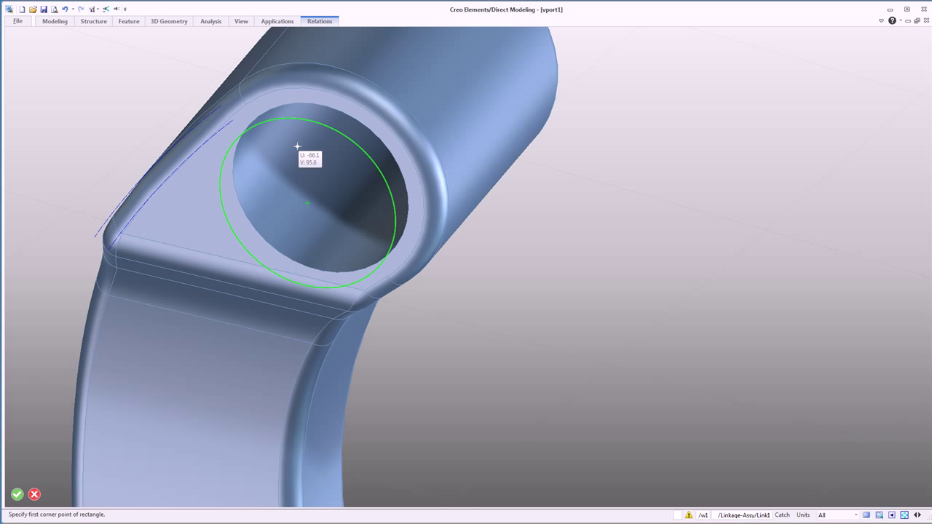
pyautogui.rightClick(297, 146)
pyautogui.click(322, 167)
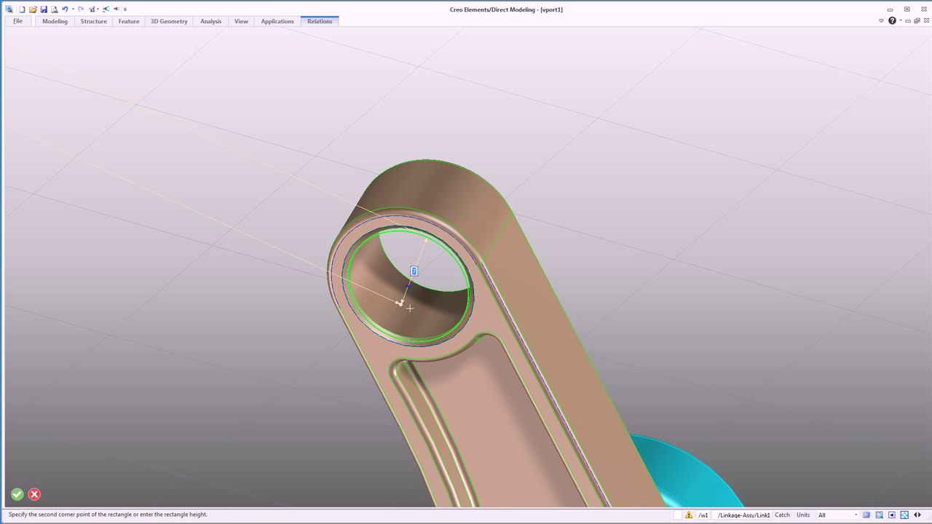
pyautogui.click(392, 333)
pyautogui.middleClick(305, 241)
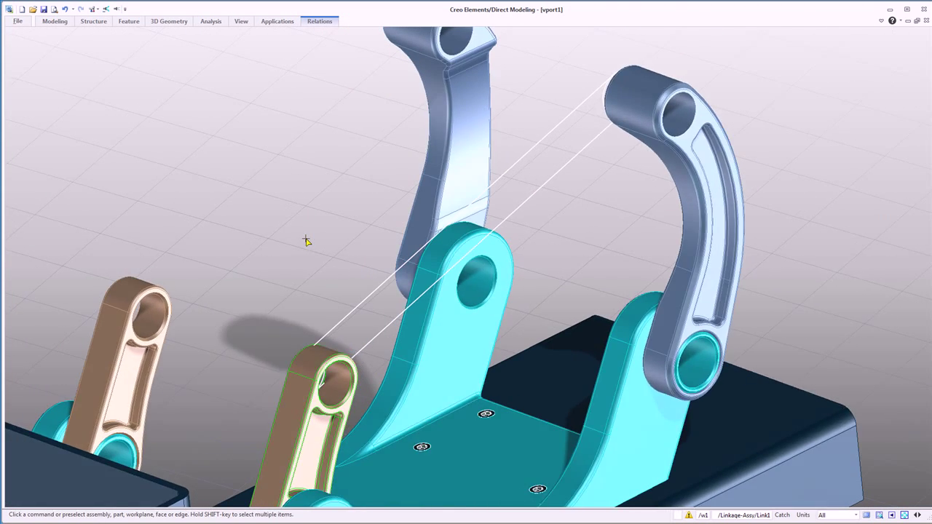
# Pull the arm profile about 50.4 across to the inner face of the opposite tan link
pyautogui.click(577, 100)
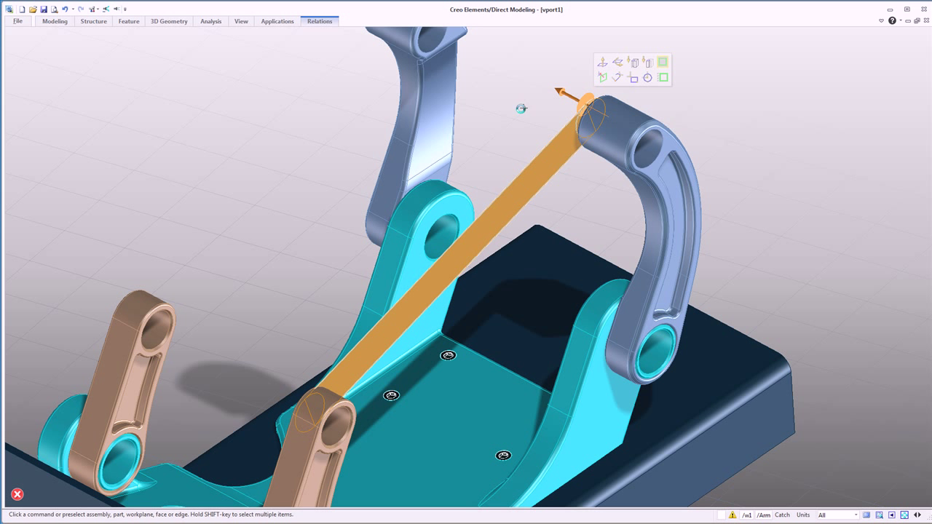
pyautogui.moveTo(276, 324); pyautogui.dragTo(113, 440)
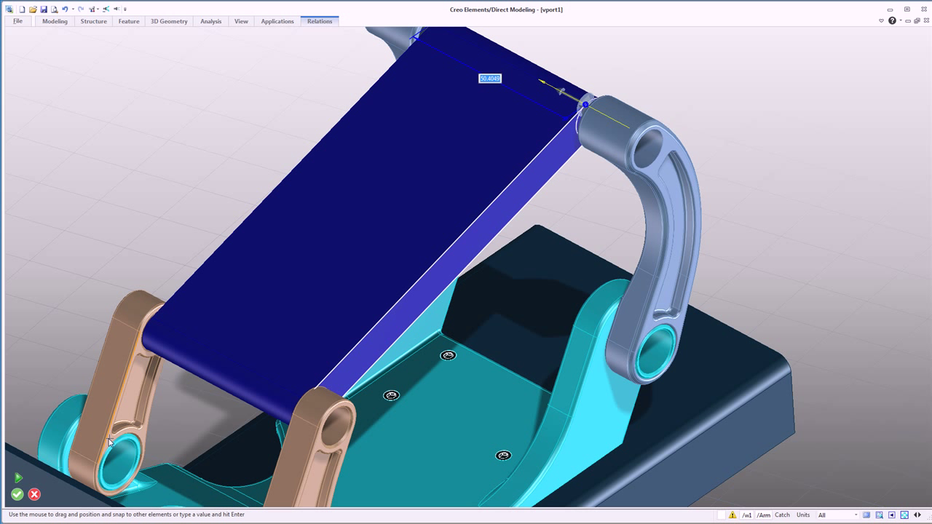
pyautogui.middleClick(109, 443)
# Pull round pins from the arm's side through the link bores, ending flush with the outer faces of the curved and tan links
pyautogui.click(583, 107)
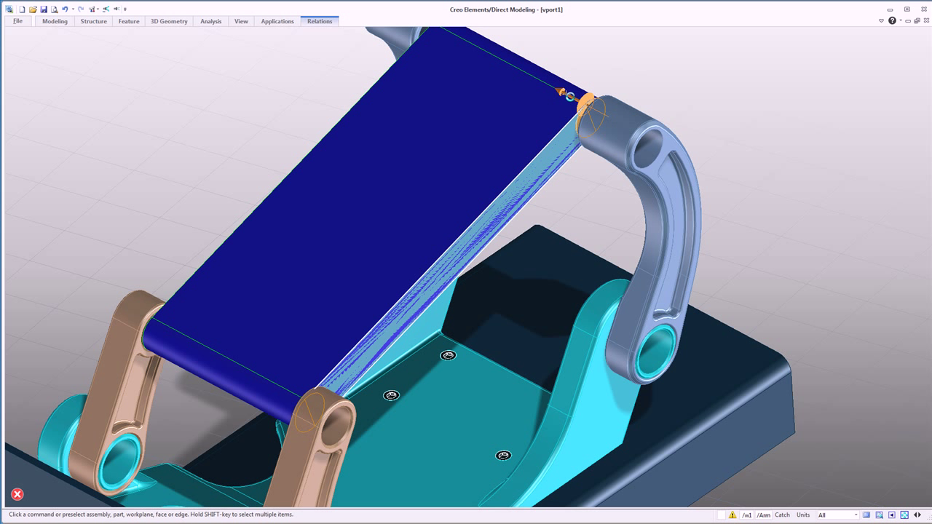
pyautogui.moveTo(570, 96); pyautogui.dragTo(652, 130)
pyautogui.middleClick(481, 317)
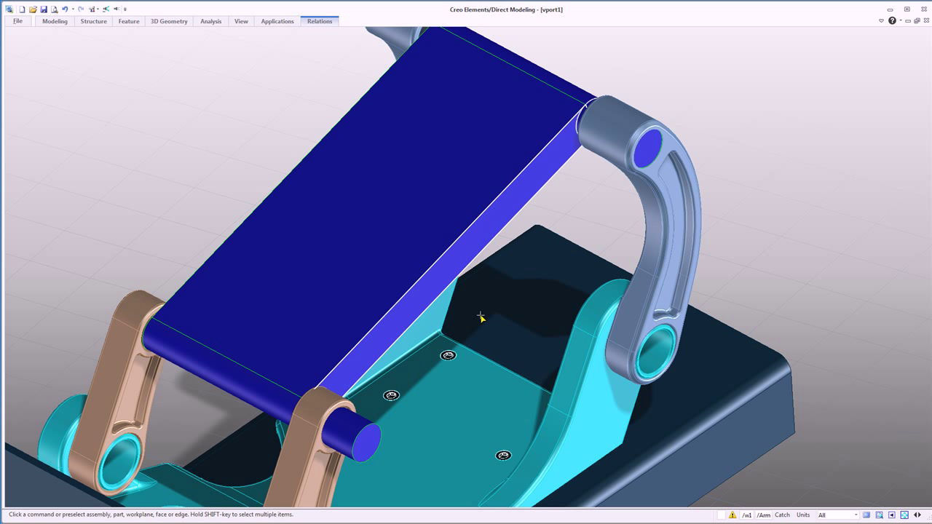
pyautogui.click(374, 436)
pyautogui.moveTo(397, 446); pyautogui.dragTo(325, 448)
pyautogui.middleClick(458, 227)
# Dimension the width between the arm's two side faces and set it to 30
pyautogui.scroll(-3, 598, 62)
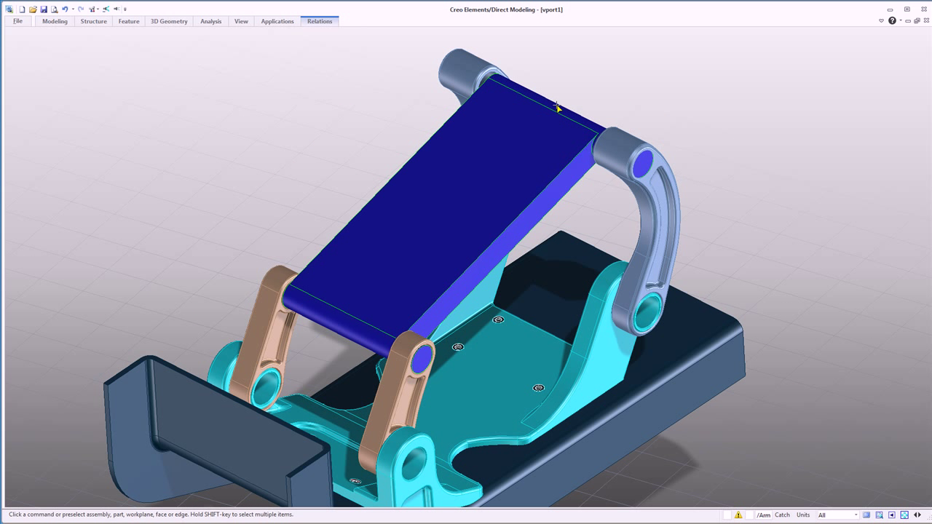
pyautogui.click(572, 86)
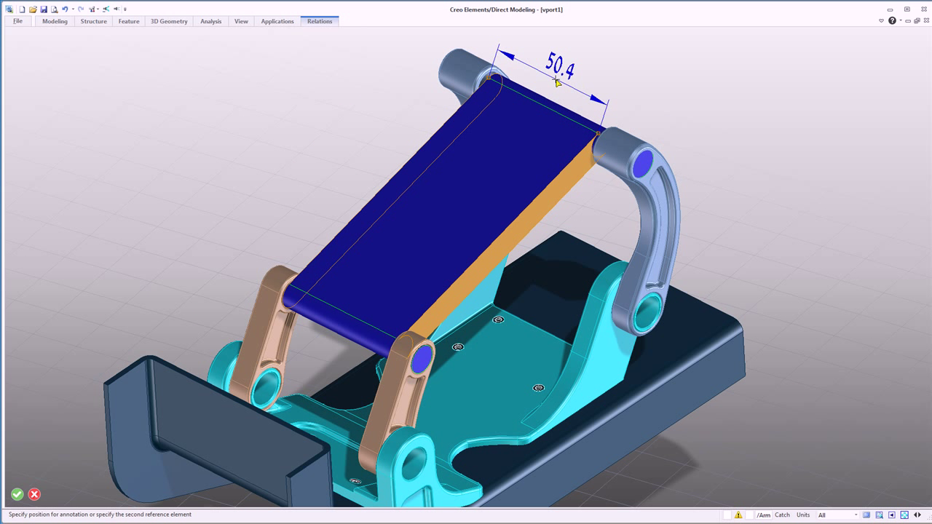
pyautogui.click(557, 82)
pyautogui.click(580, 91)
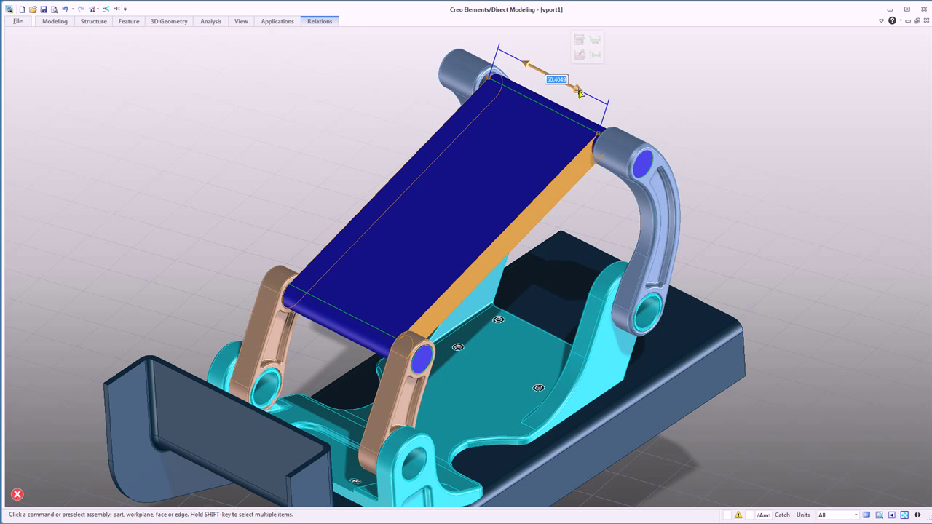
pyautogui.write('37')
pyautogui.press('Return')
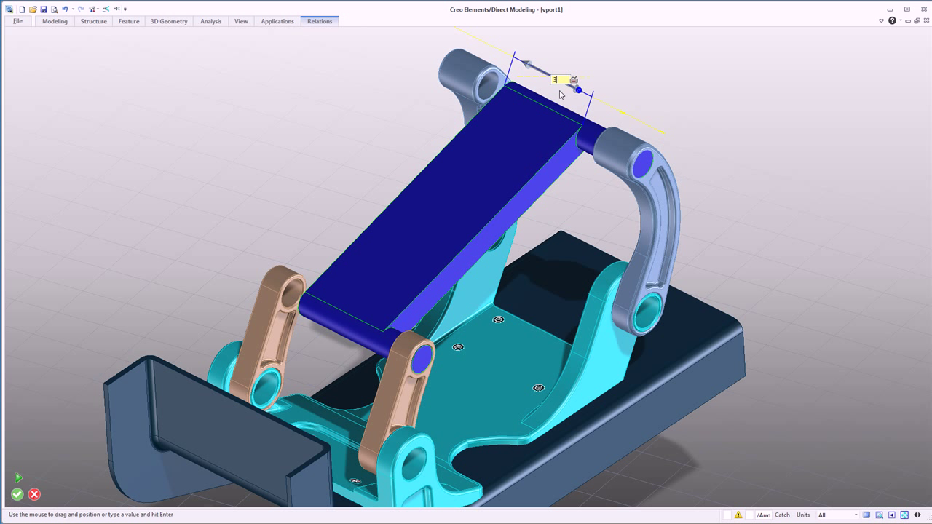
pyautogui.write('0')
pyautogui.press('Return')
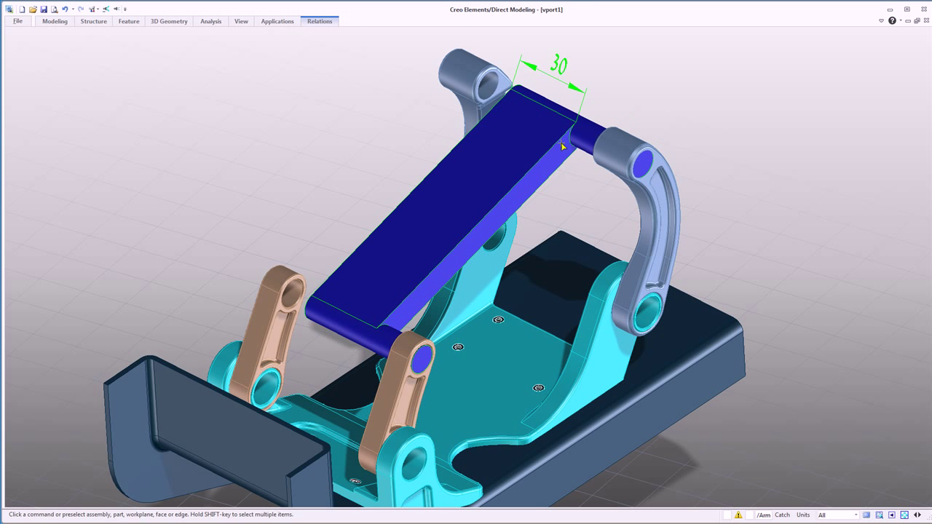
# Blend the arm's corners beside the pins with radius 4 and round the long edge along the same side
pyautogui.moveTo(584, 145); pyautogui.dragTo(588, 151)
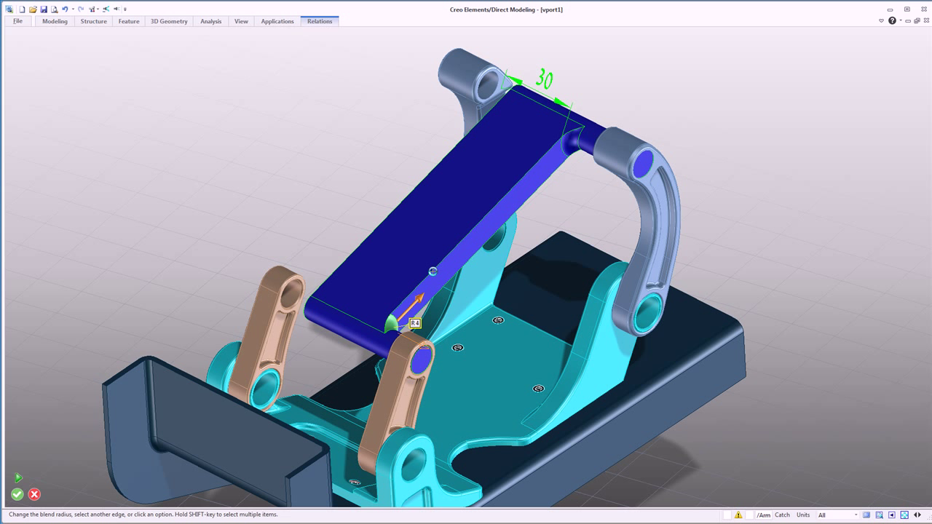
pyautogui.click(470, 239)
pyautogui.moveTo(481, 241); pyautogui.dragTo(482, 239)
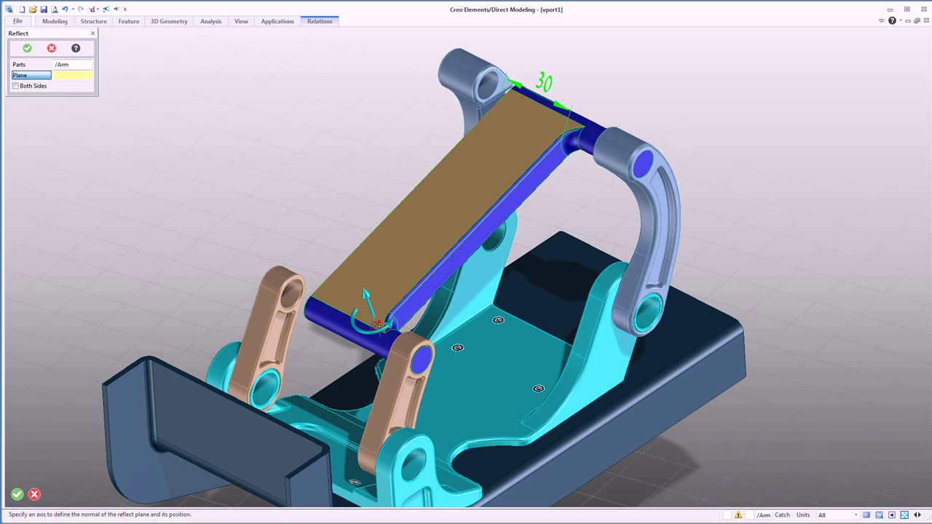
# Reflect the Arm part about a plane parallel to its blended side
pyautogui.rightClick(361, 314)
pyautogui.click(391, 373)
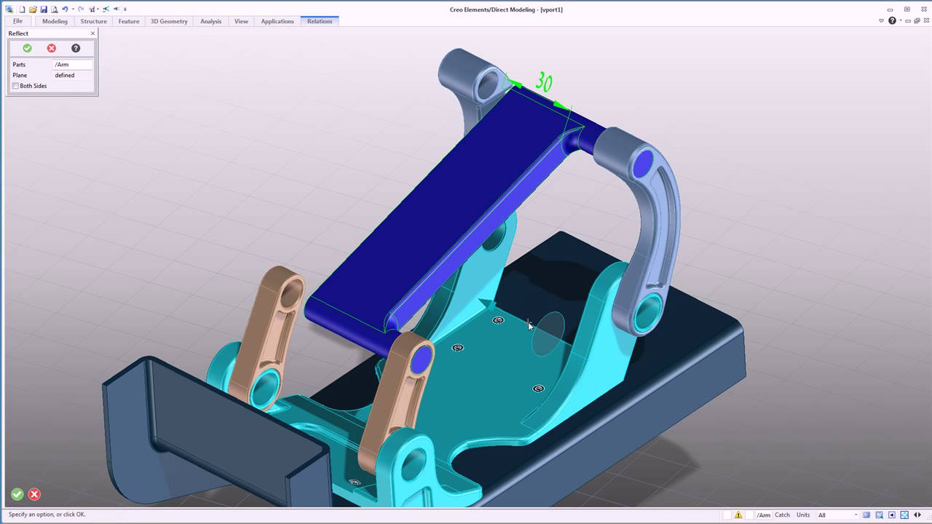
pyautogui.middleClick(529, 326)
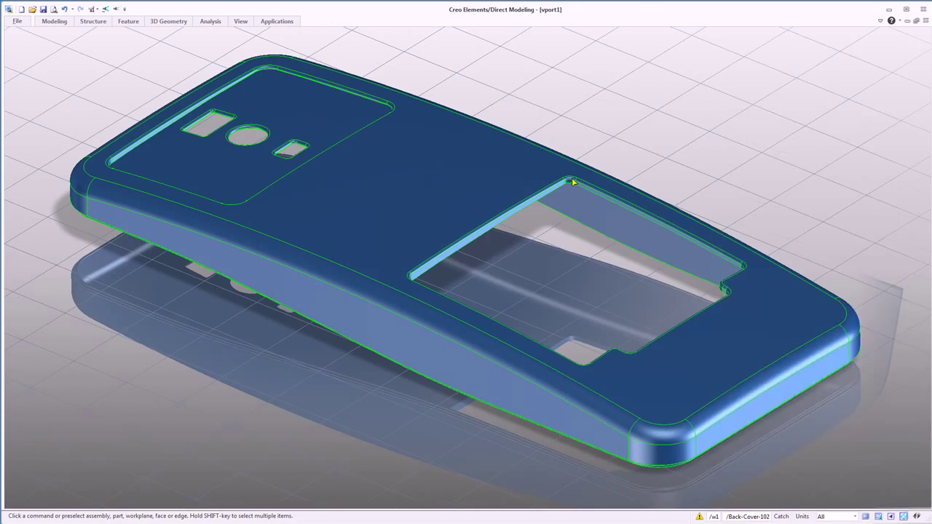
# Set the corner blends of the back cover's large opening, at the end facing the small cutouts, to radius 6
pyautogui.scroll(5, 572, 190)
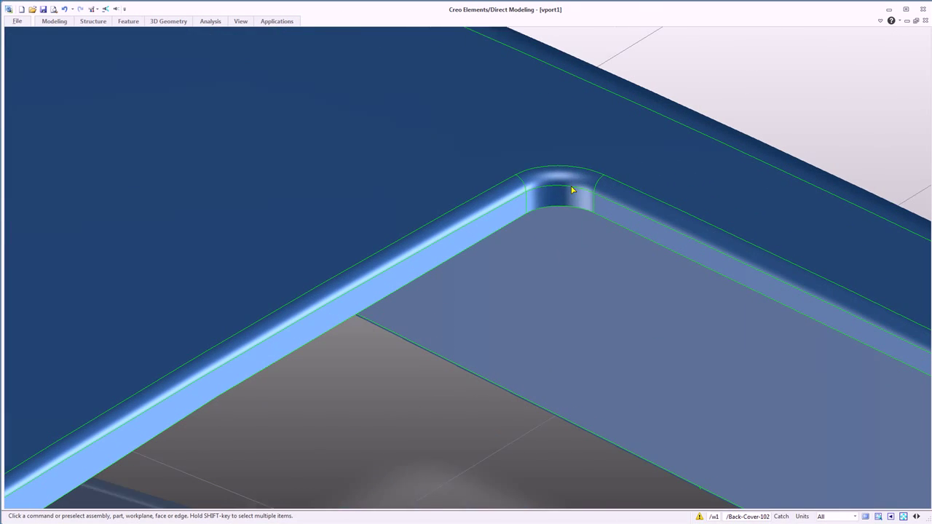
pyautogui.click(573, 190)
pyautogui.moveTo(621, 212); pyautogui.dragTo(674, 227)
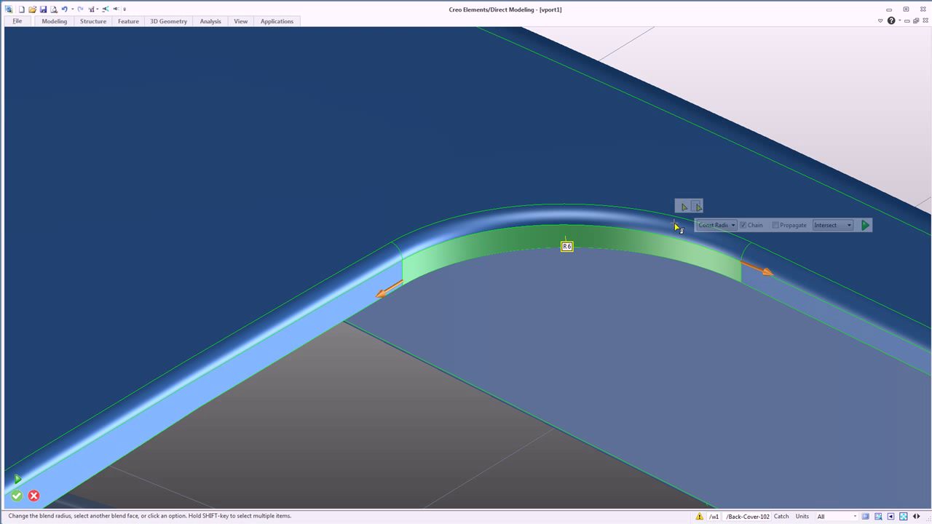
pyautogui.moveTo(652, 265); pyautogui.dragTo(140, 195, button='middle')
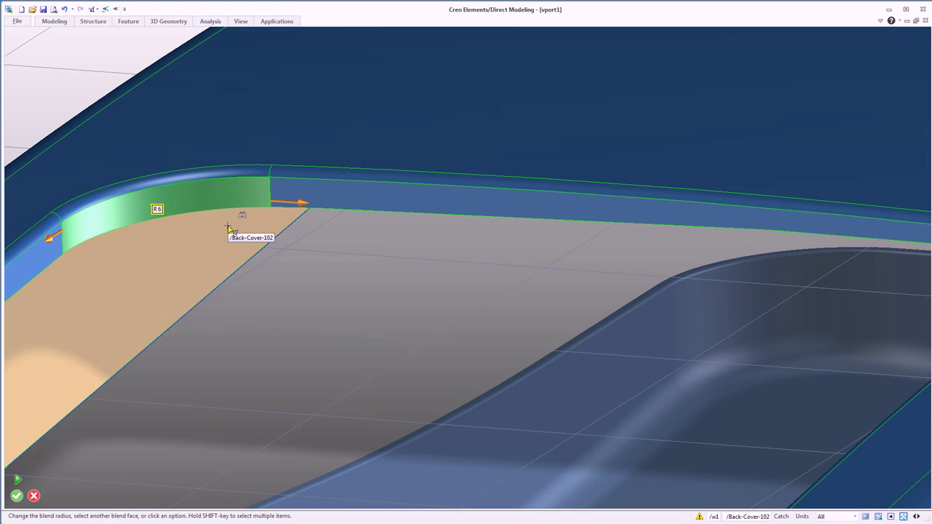
pyautogui.middleClick(229, 227)
# Move the stepped notch faces at the end of the back cover's large opening 7 towards the cover's end
pyautogui.scroll(-6, 229, 227)
pyautogui.moveTo(229, 228); pyautogui.dragTo(266, 292, button='middle')
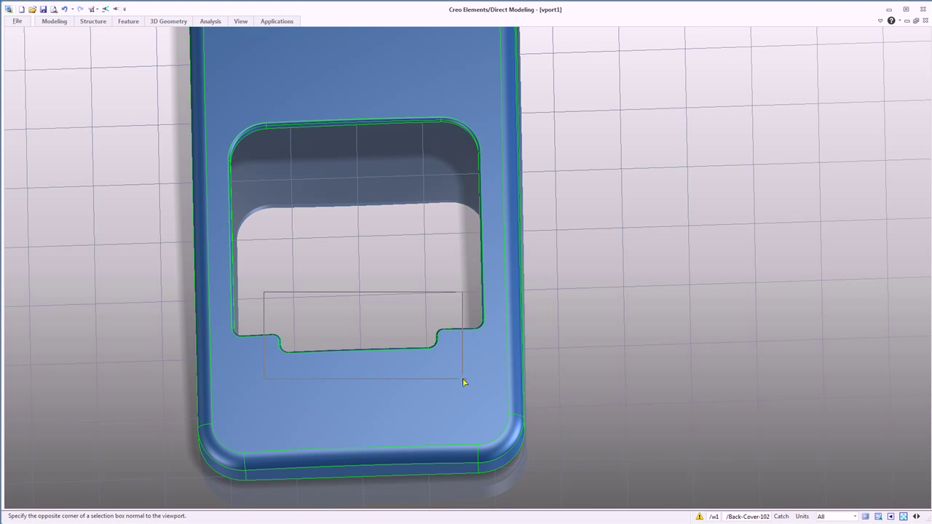
pyautogui.moveTo(463, 379); pyautogui.dragTo(464, 379)
pyautogui.click(481, 340)
pyautogui.moveTo(451, 385); pyautogui.dragTo(440, 327, button='middle')
pyautogui.click(442, 311)
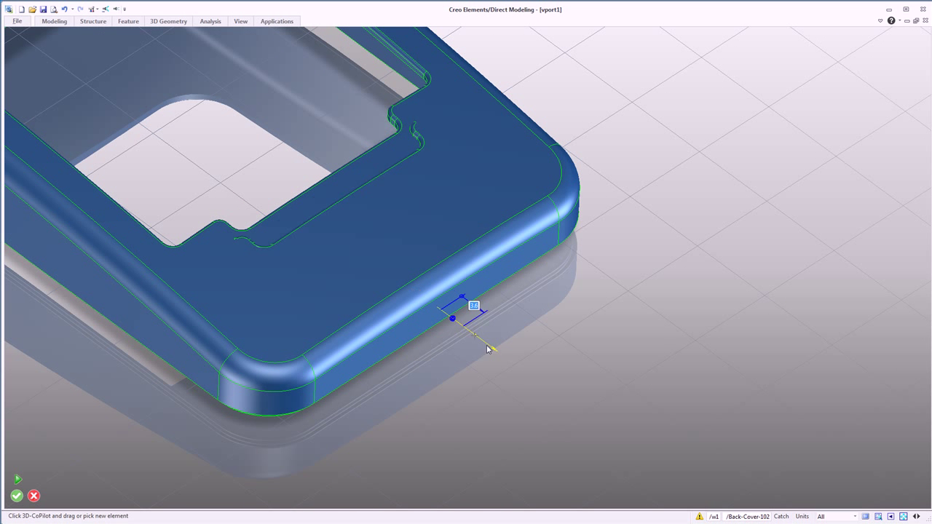
pyautogui.write('7')
pyautogui.press('Return')
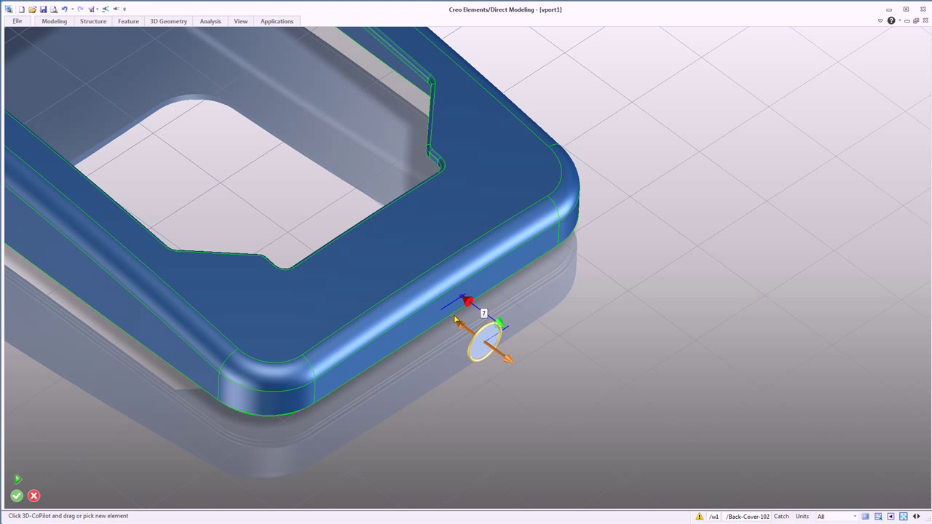
pyautogui.middleClick(454, 314)
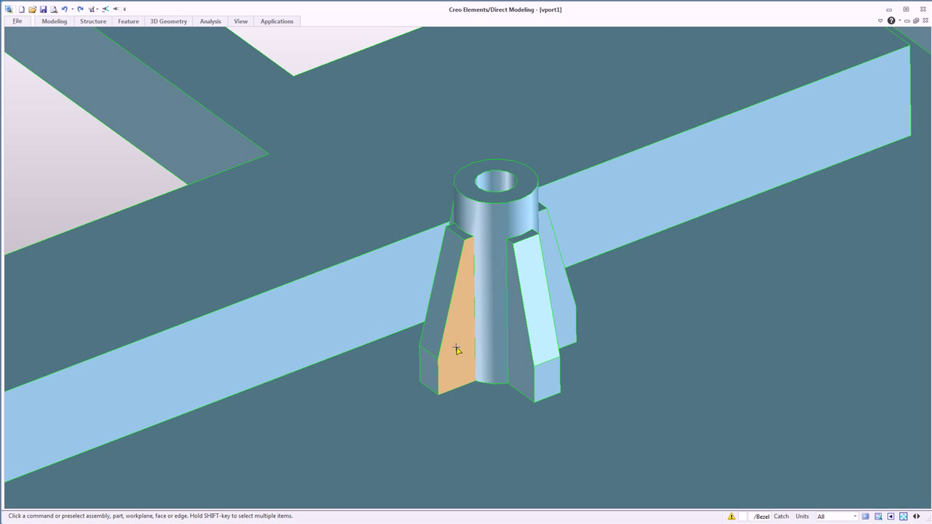
# Copy the faces of the ribbed boss on the Bezel into part p1 and move the copy about 23.3 along the wall
pyautogui.click(456, 348)
pyautogui.click(503, 308)
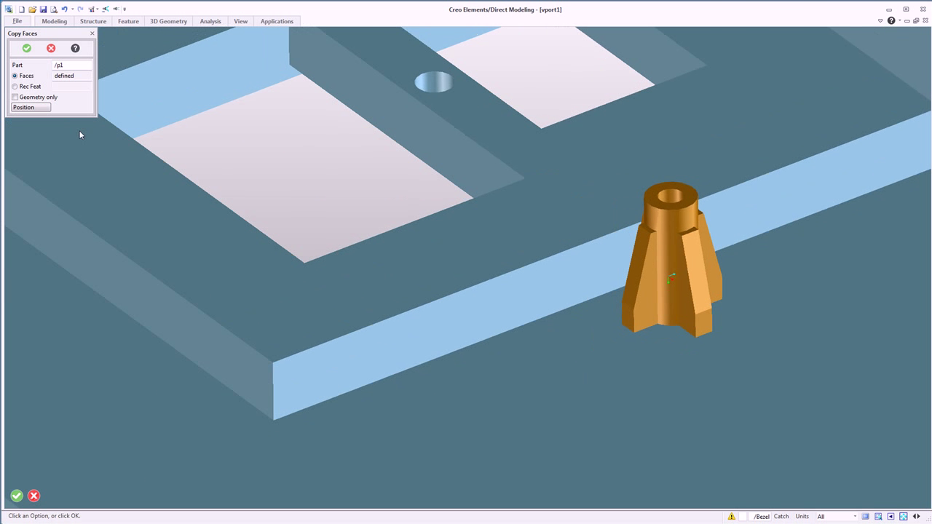
pyautogui.click(19, 110)
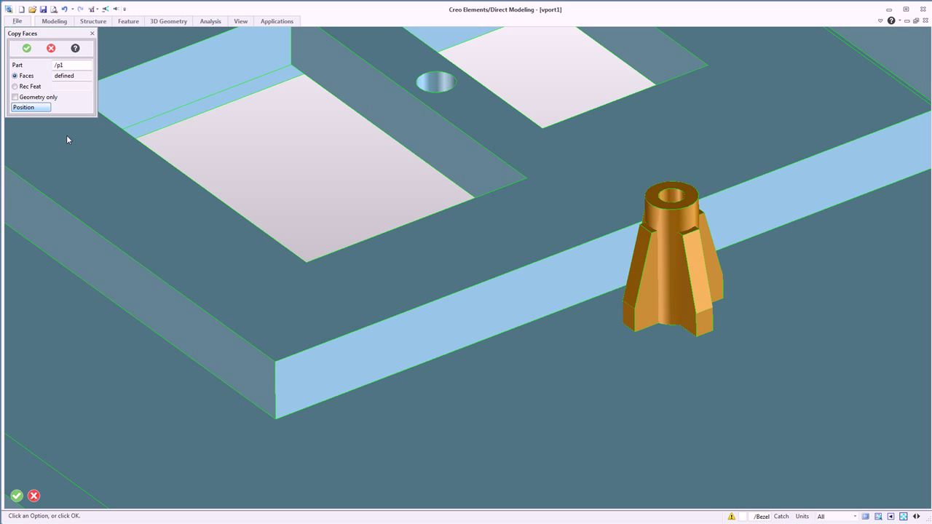
pyautogui.click(628, 322)
pyautogui.moveTo(628, 322); pyautogui.dragTo(373, 413)
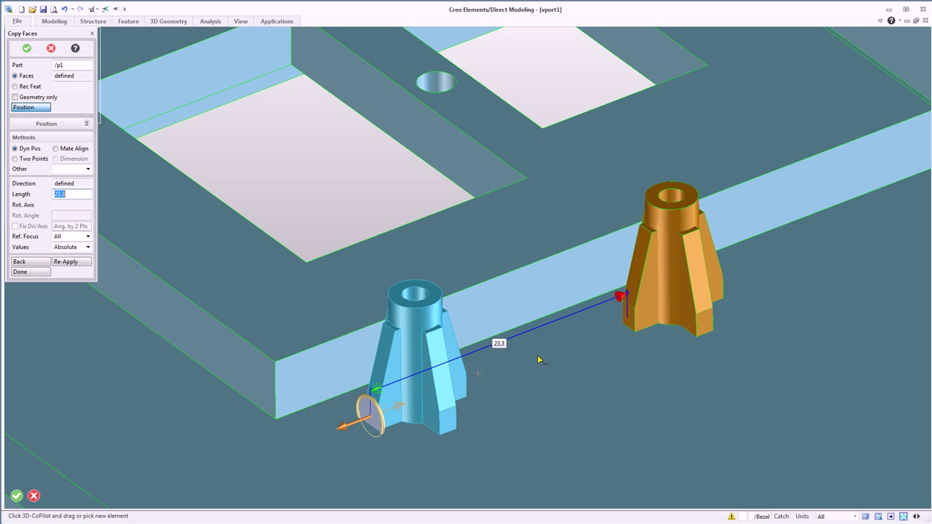
# Position the copied boss at a distance of 3 from the wall's corner and complete the copy
pyautogui.click(625, 300)
pyautogui.click(273, 383)
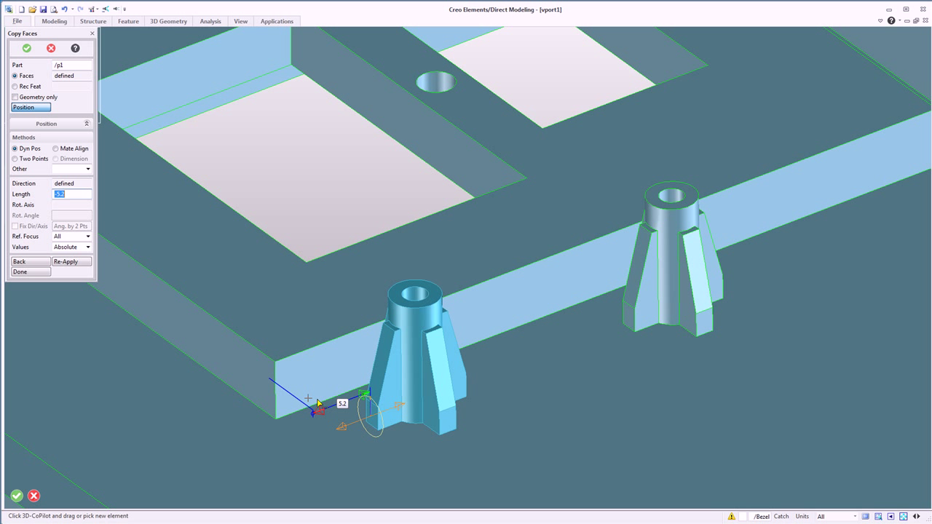
pyautogui.press('Return')
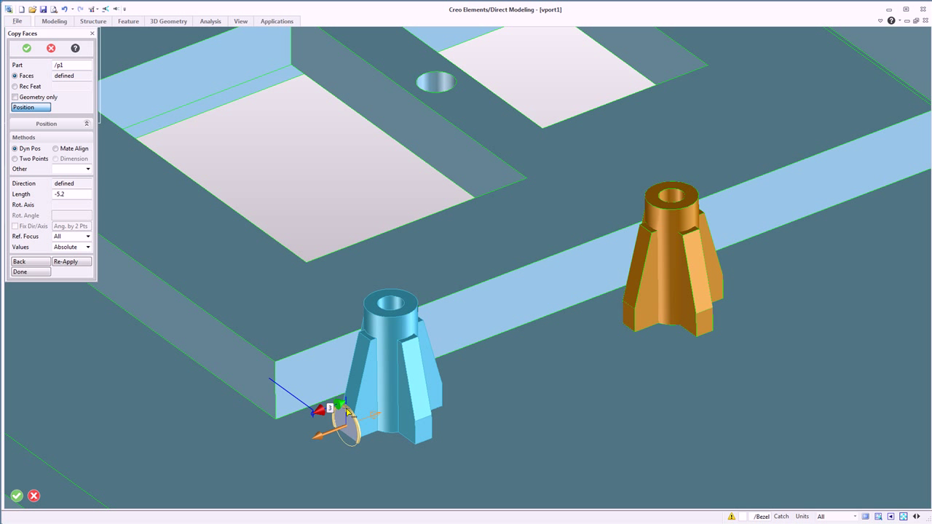
pyautogui.middleClick(473, 386)
# Unite the copied boss with the Bezel
pyautogui.doubleClick(401, 346)
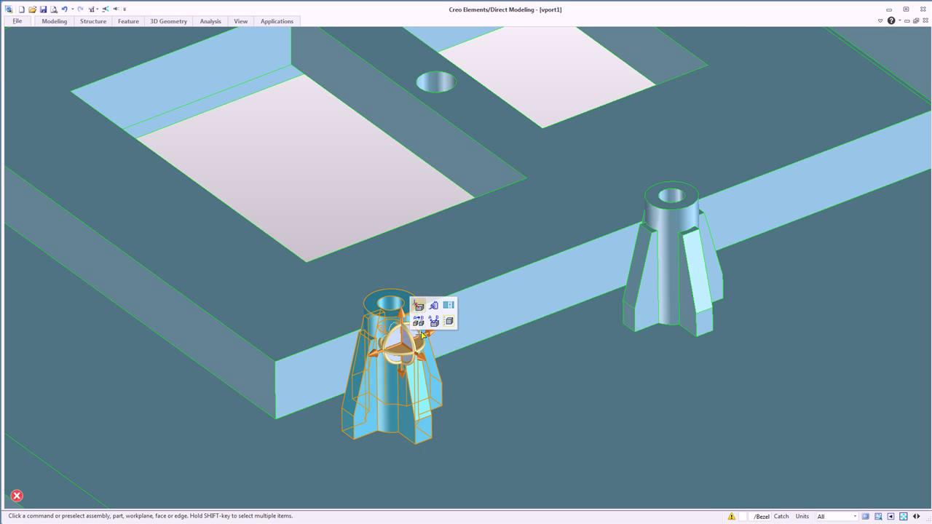
pyautogui.click(434, 313)
pyautogui.middleClick(455, 313)
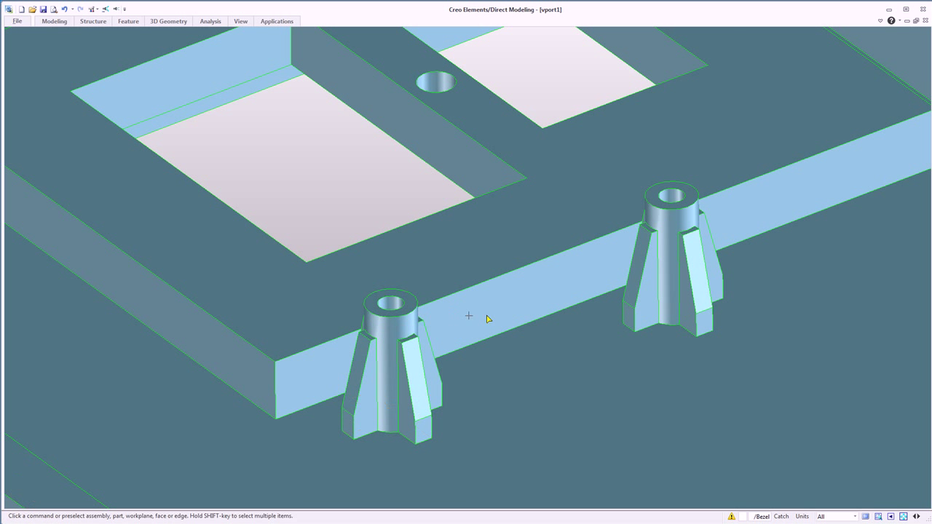
# Move the original ribbed boss on the Bezel along the wall to a distance of 3 from the wall's opposite corner
pyautogui.doubleClick(650, 292)
pyautogui.click(668, 257)
pyautogui.moveTo(670, 264); pyautogui.dragTo(503, 291, button='middle')
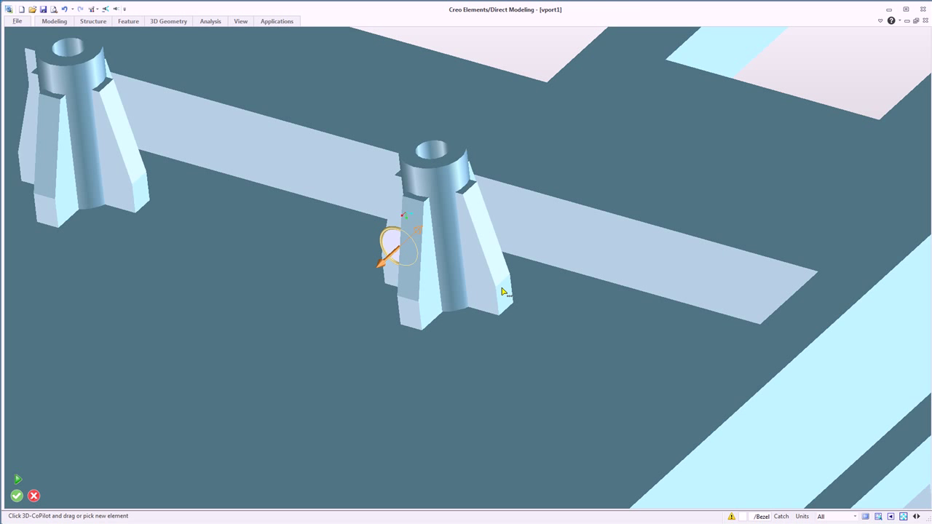
pyautogui.click(509, 295)
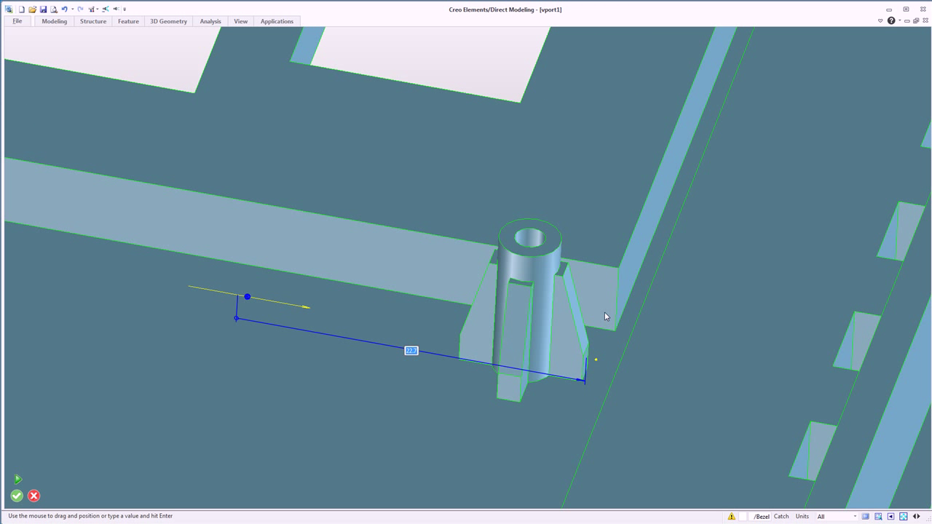
pyautogui.click(604, 312)
pyautogui.moveTo(284, 341); pyautogui.dragTo(259, 323)
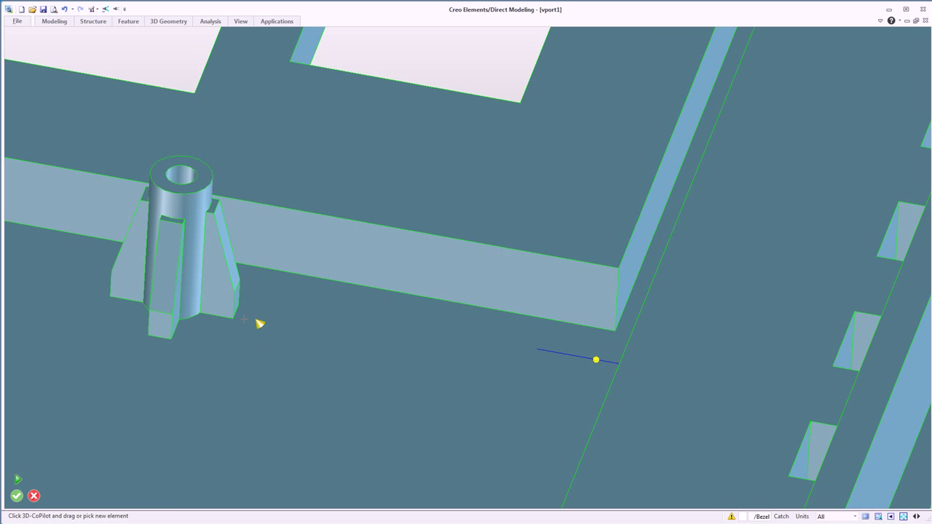
pyautogui.click(617, 270)
pyautogui.write('3')
pyautogui.press('Return')
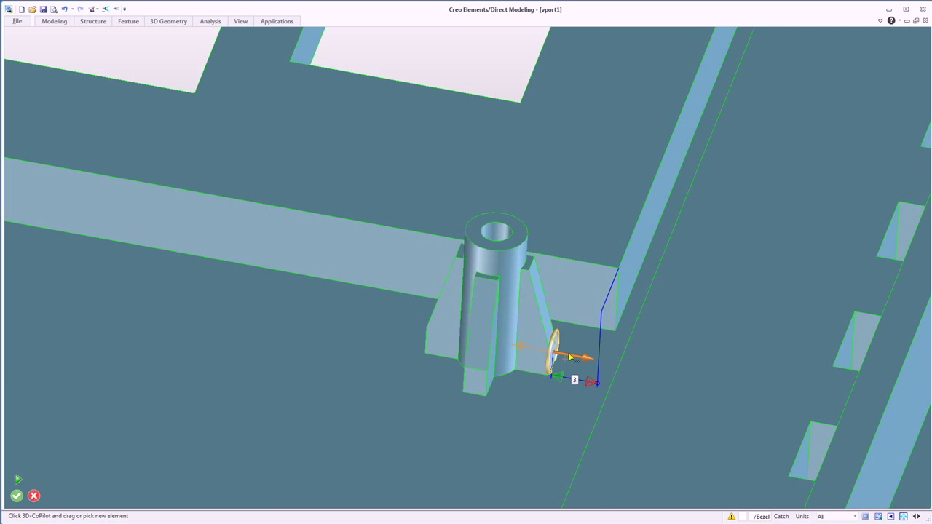
pyautogui.middleClick(592, 308)
pyautogui.scroll(-3, 593, 311)
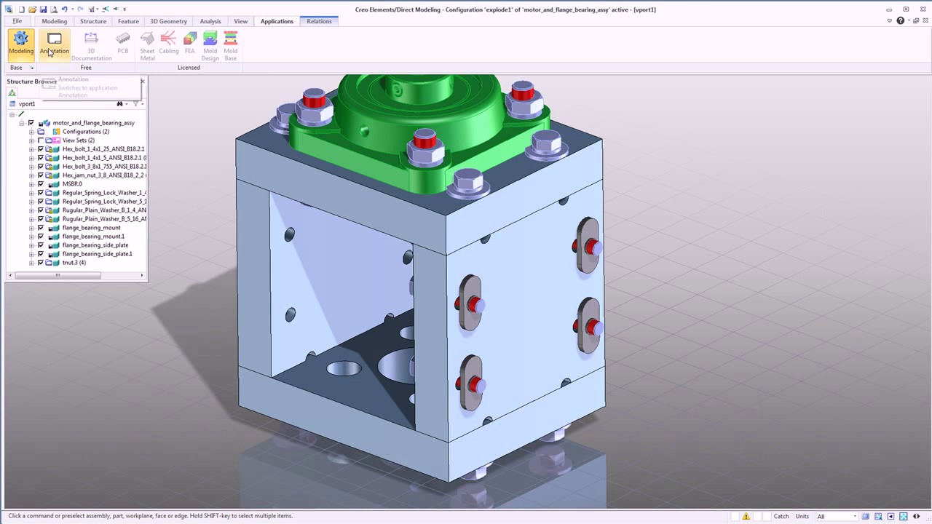
# Switch motor_and_flange_bearing_assy to Annotation and add a general view in the 3D viewport's current direction in the sheet's empty area below the flange view
pyautogui.click(50, 53)
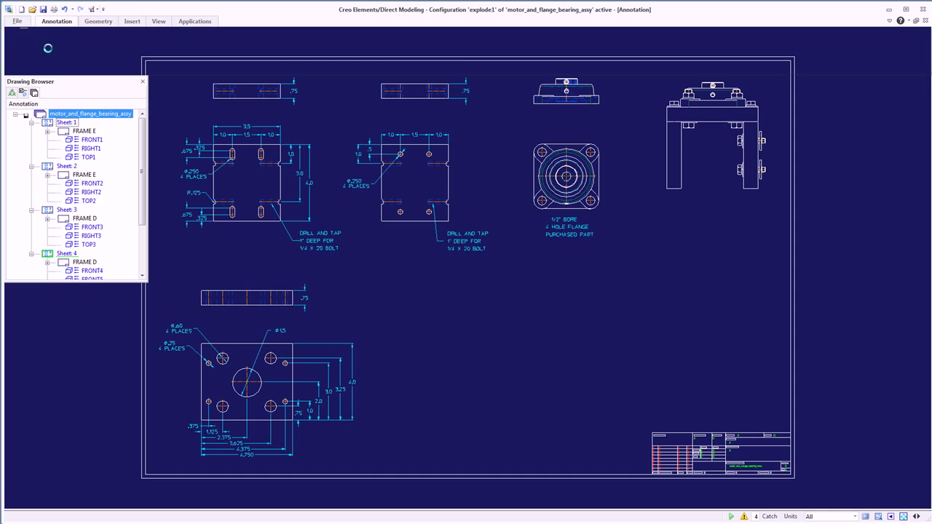
pyautogui.click(64, 49)
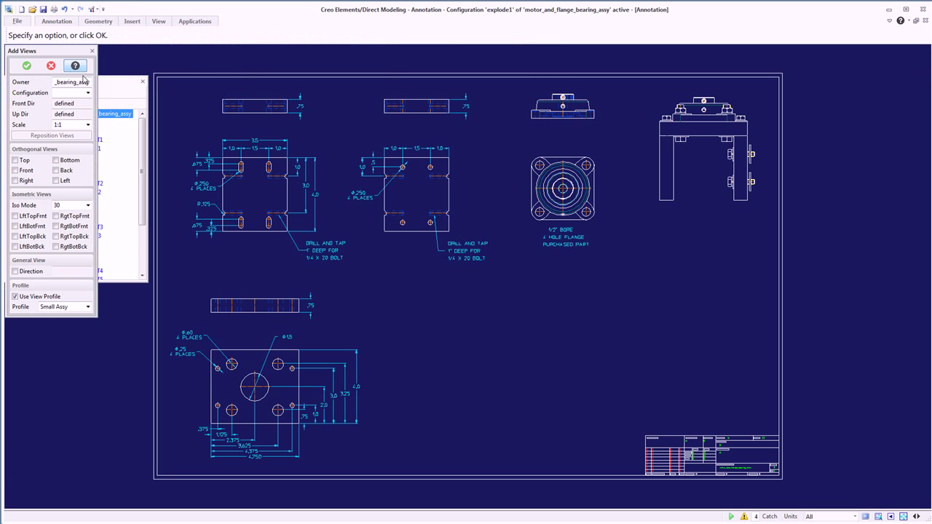
pyautogui.click(32, 271)
pyautogui.rightClick(203, 228)
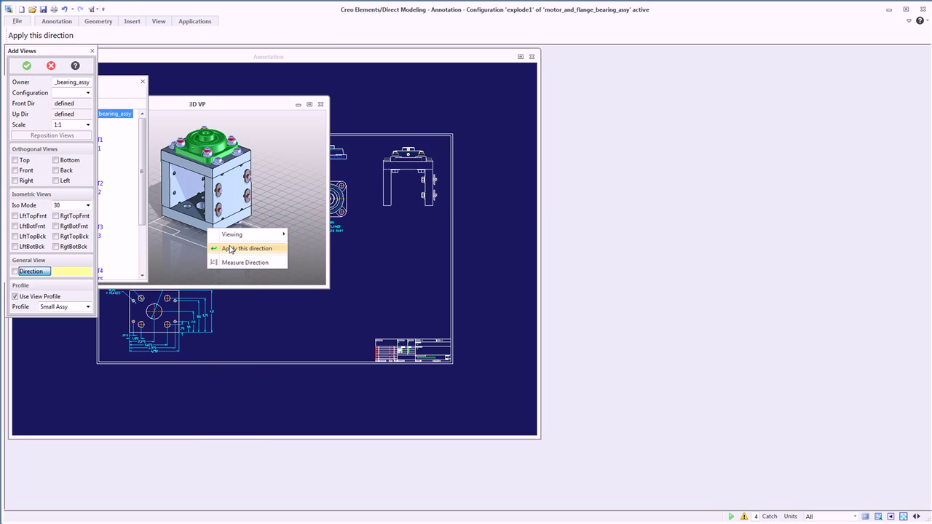
pyautogui.click(228, 246)
pyautogui.click(502, 366)
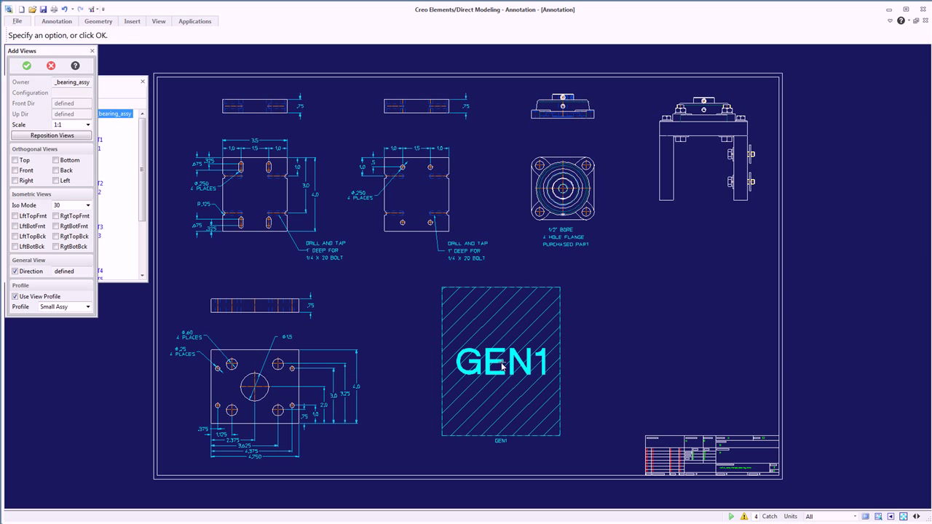
pyautogui.click(27, 65)
pyautogui.scroll(5, 444, 192)
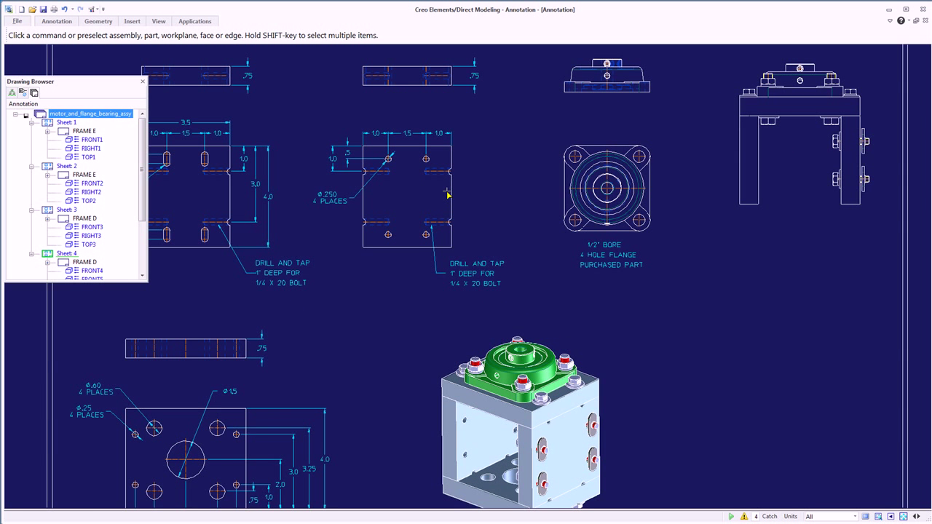
# Add datum long dimensions on the four-hole plate view's right side, from its top edge to the edge notches and the bottom edge
pyautogui.click(66, 22)
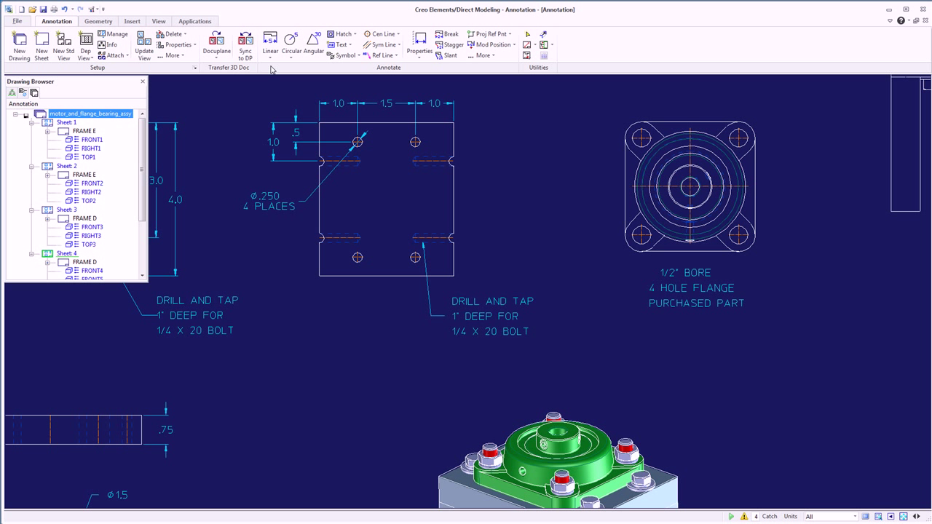
pyautogui.click(271, 52)
pyautogui.click(286, 80)
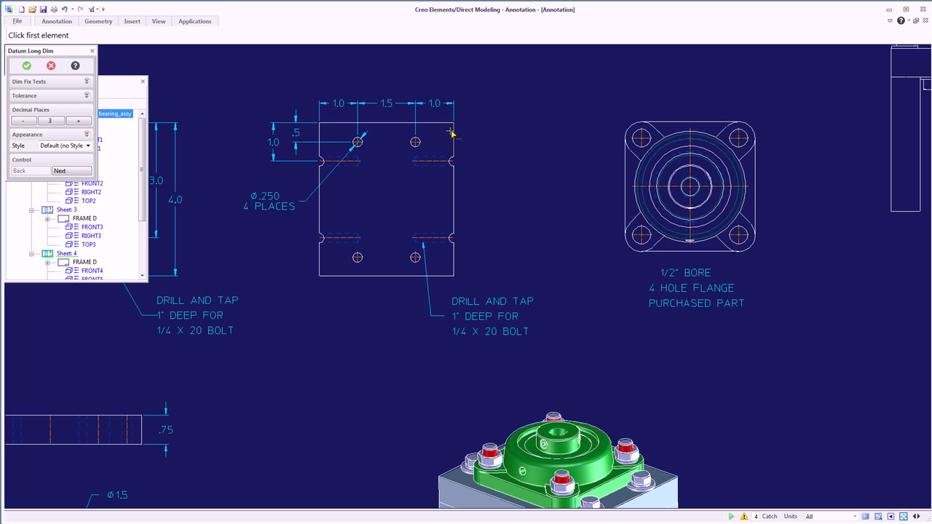
pyautogui.click(454, 165)
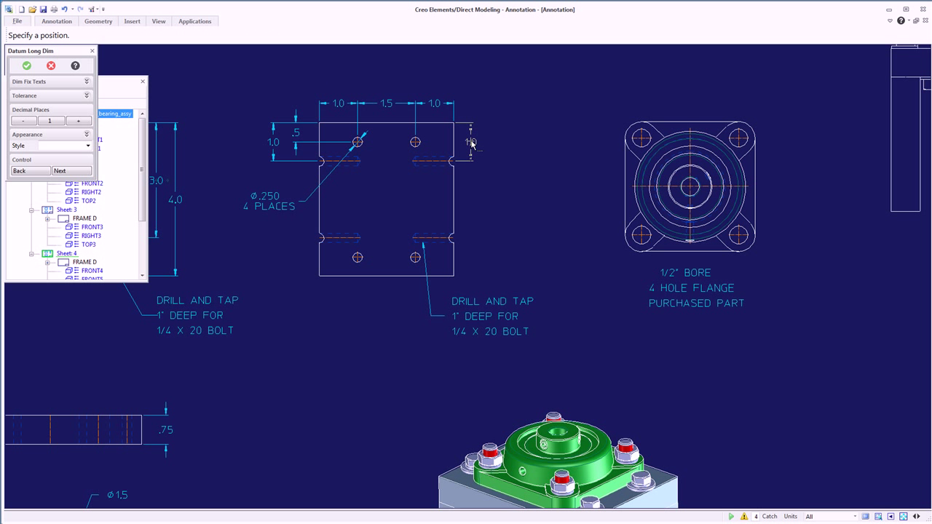
pyautogui.click(472, 142)
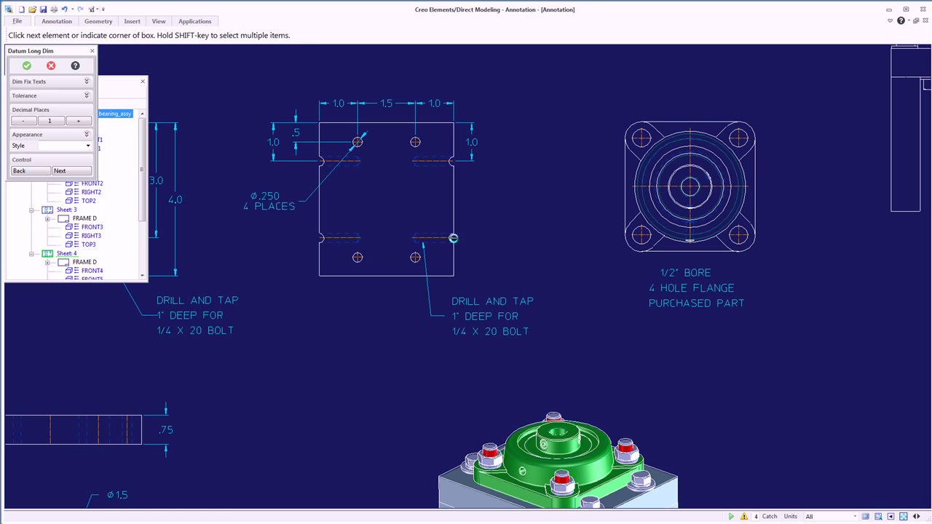
pyautogui.click(452, 277)
pyautogui.middleClick(374, 177)
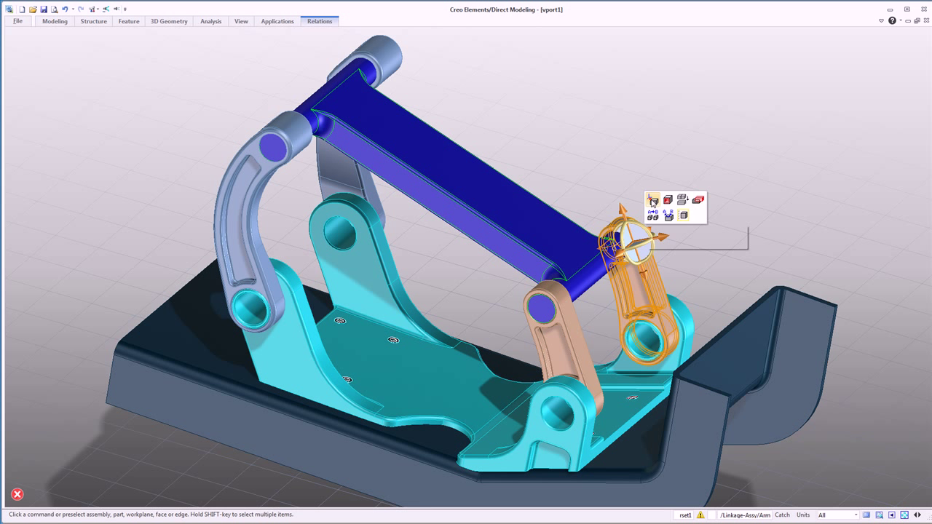
# Enable Physical positioning for Link1 in the linkage assembly and swing the link about its lower pivot down towards the base's raised end
pyautogui.click(652, 199)
pyautogui.click(19, 478)
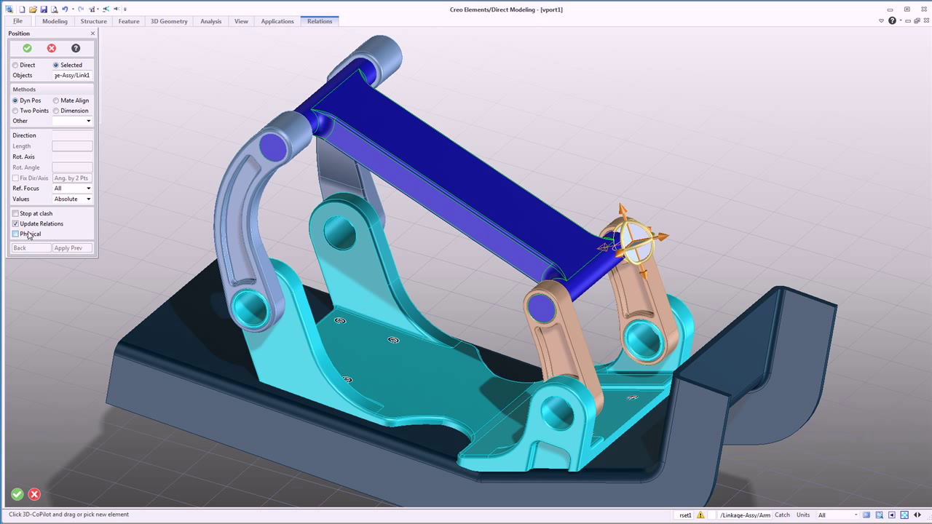
pyautogui.click(664, 336)
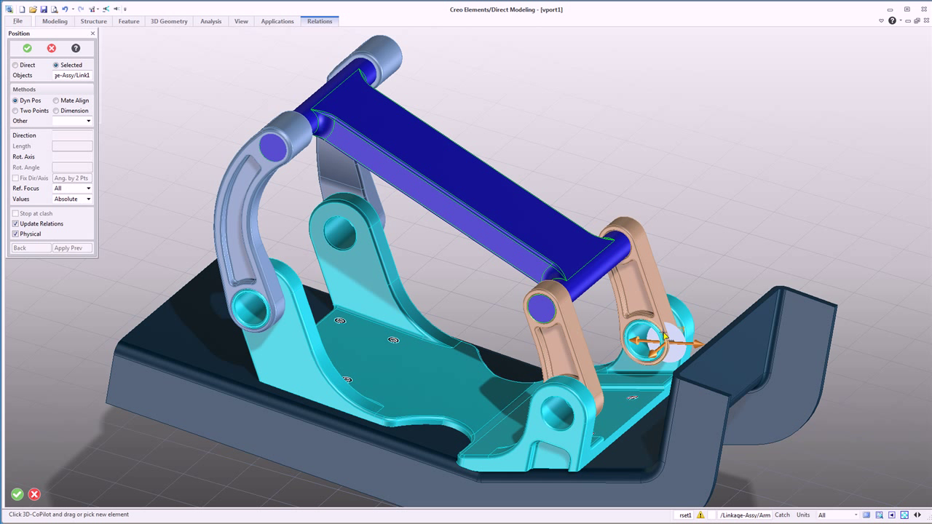
pyautogui.moveTo(663, 336); pyautogui.dragTo(731, 460)
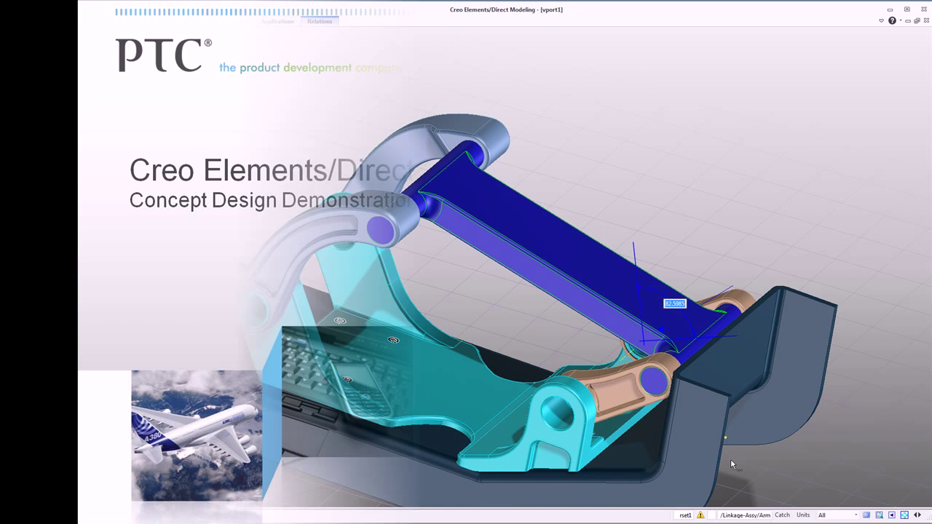